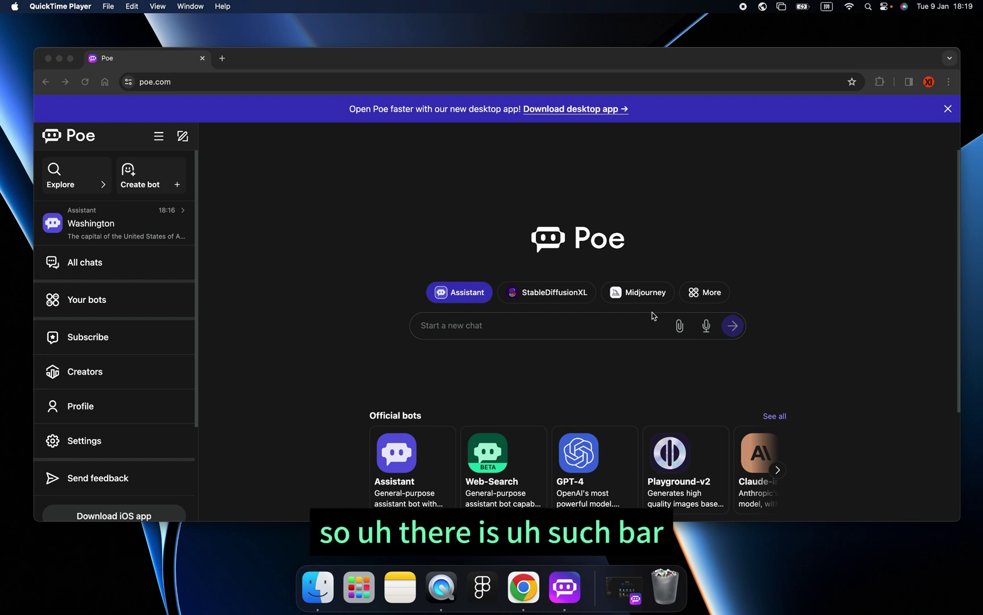
Ask the Assistant bot "where is the capital of USA?" in a new chat
click(598, 342)
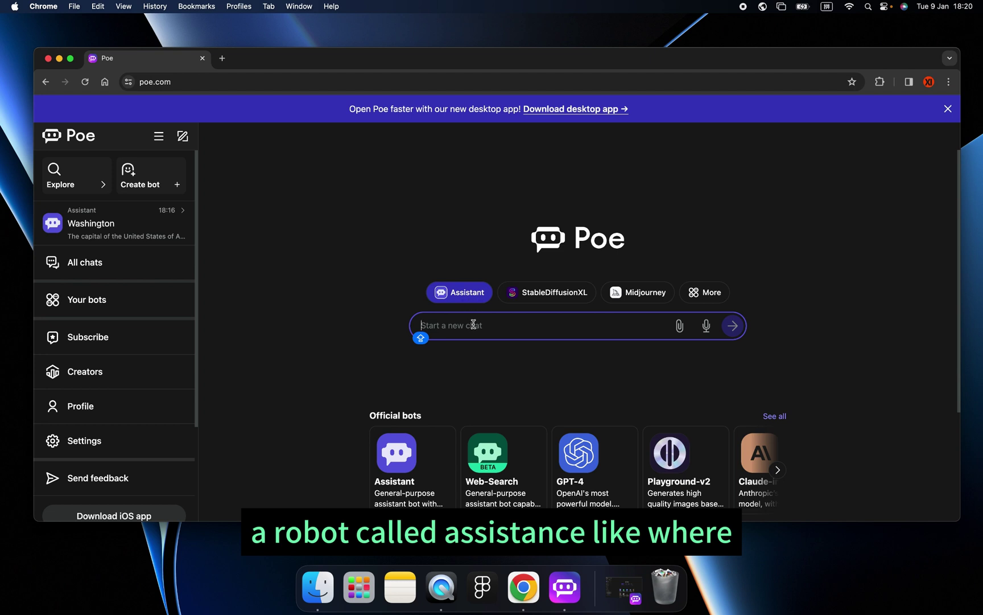
text(whae)
key(BackSpace)
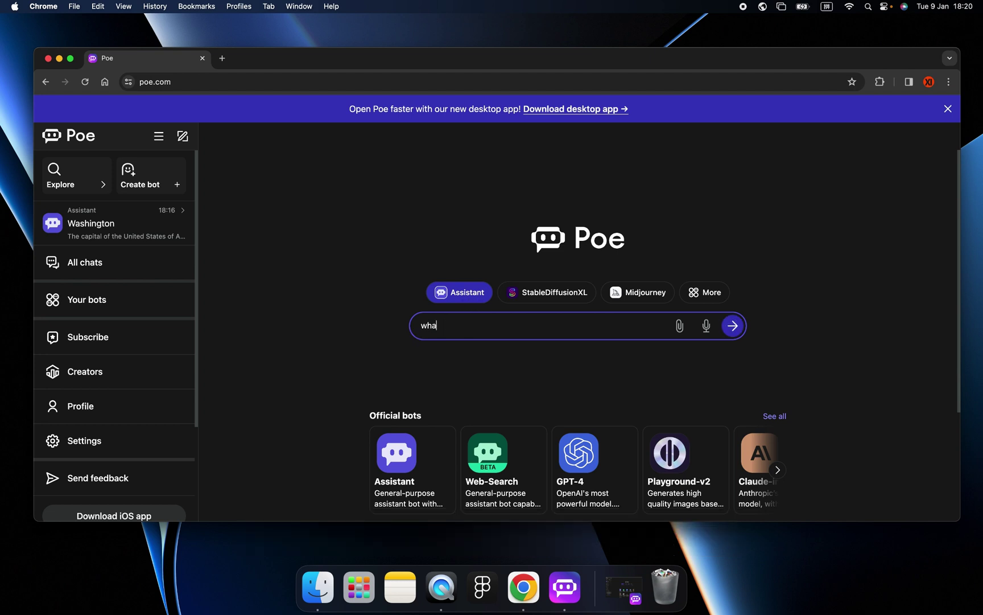
text(re is the t)
key(BackSpace)
text(capt)
text(tal of U)
key(Caps_Lock)
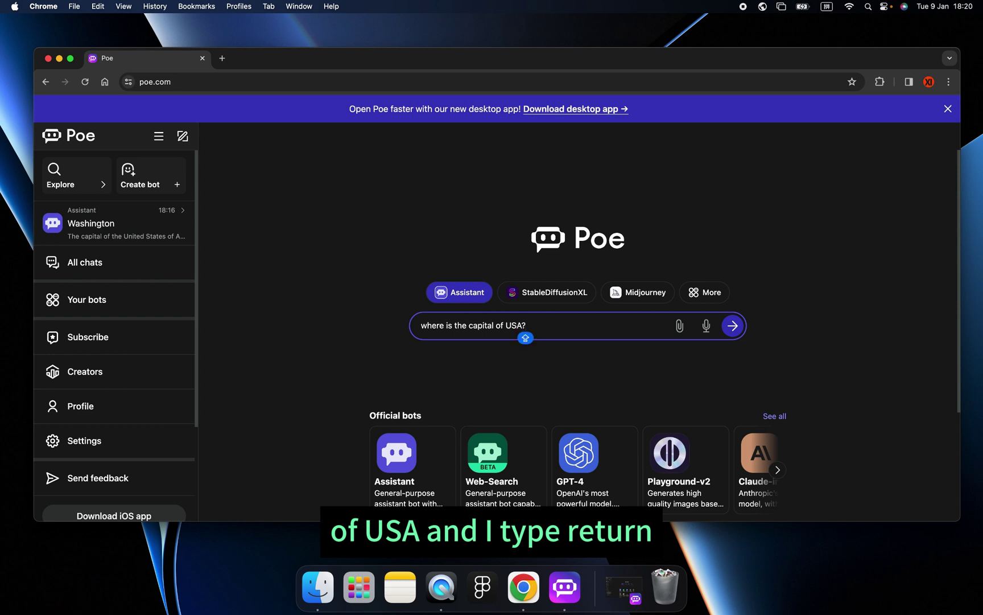
key(Return)
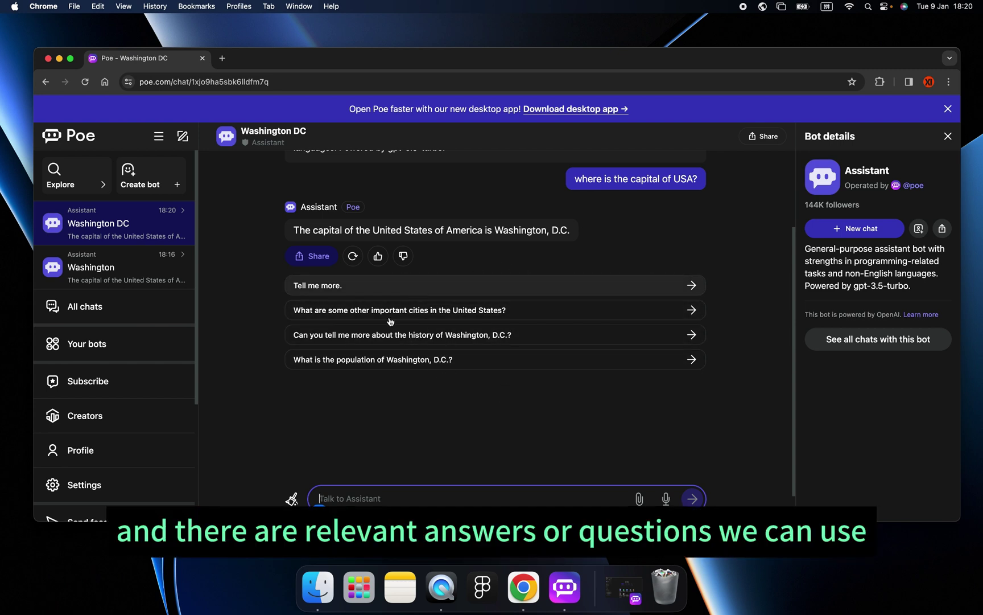
Give the Assistant's answer about the capital a positive rating and start a new chat with the same bot
scroll(397, 288, up, 1)
scroll(397, 289, up, 1)
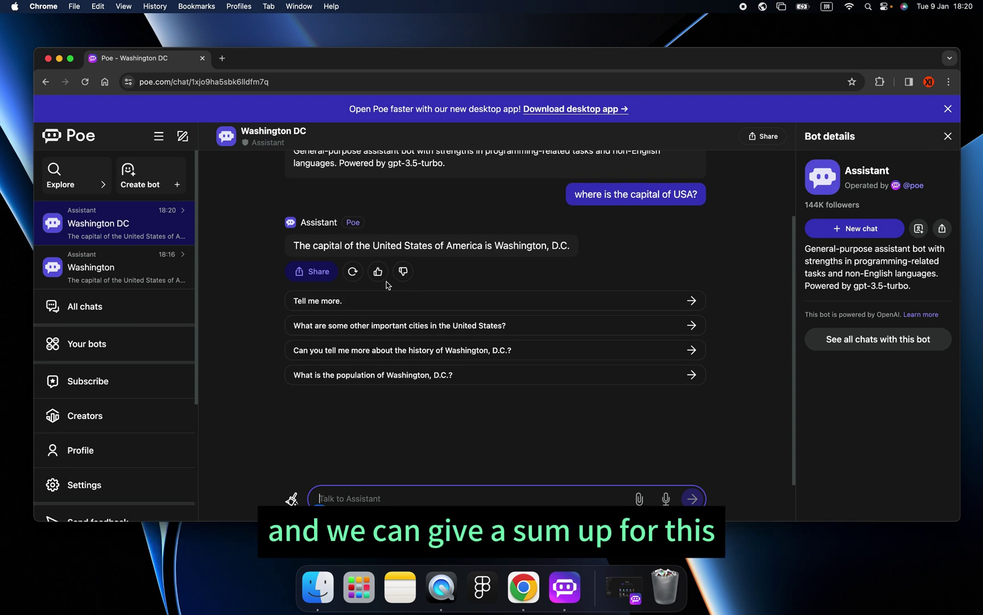
click(377, 271)
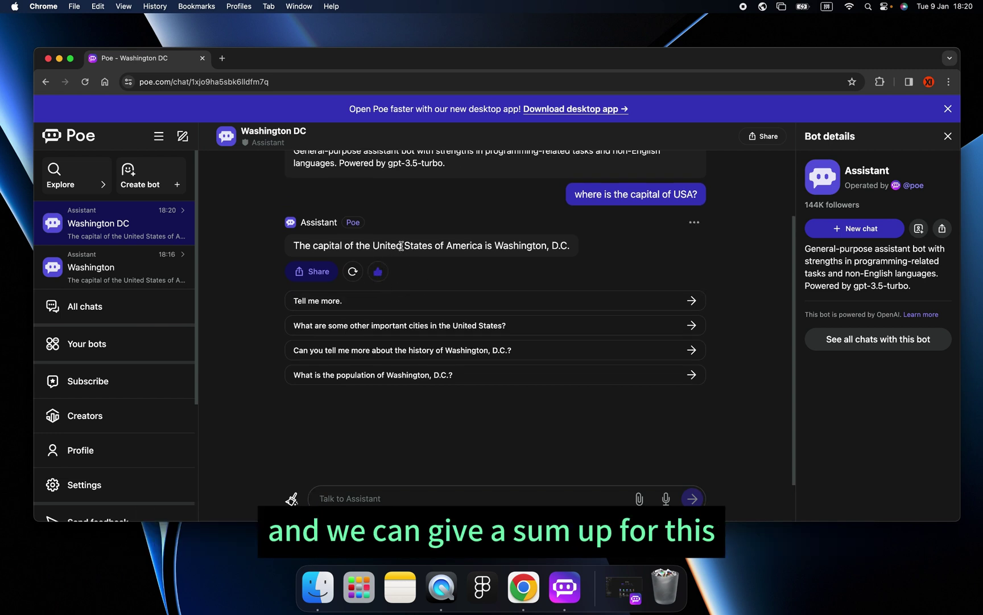
scroll(592, 274, up, 5)
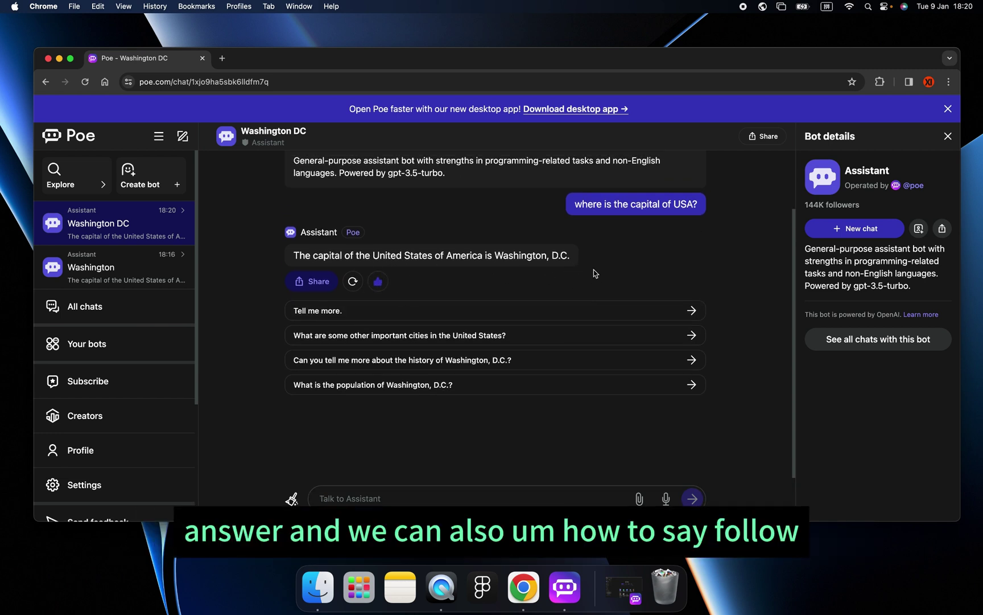
click(844, 235)
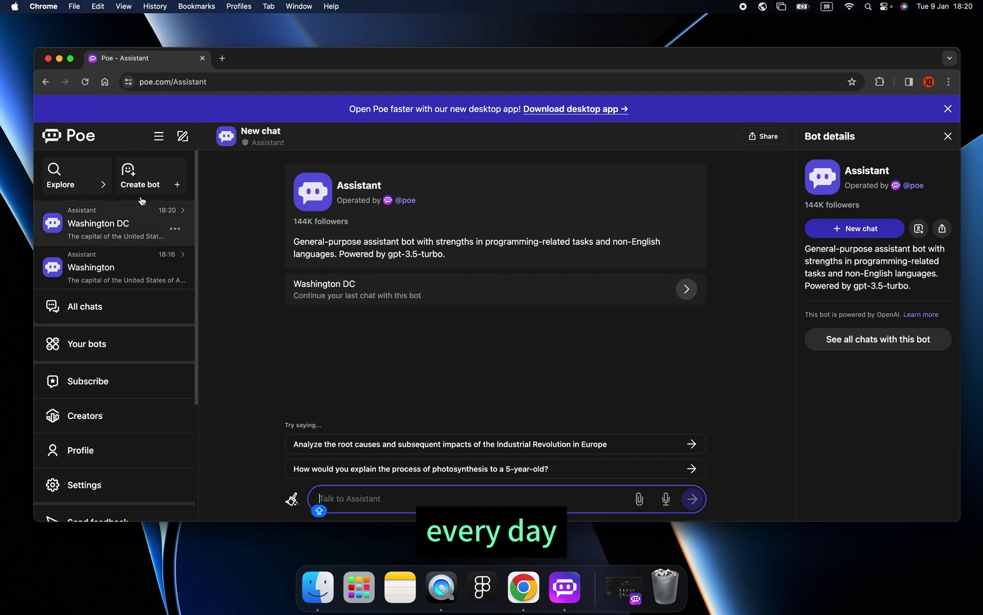
Return to the Poe home page and open the full list of official bots
click(94, 136)
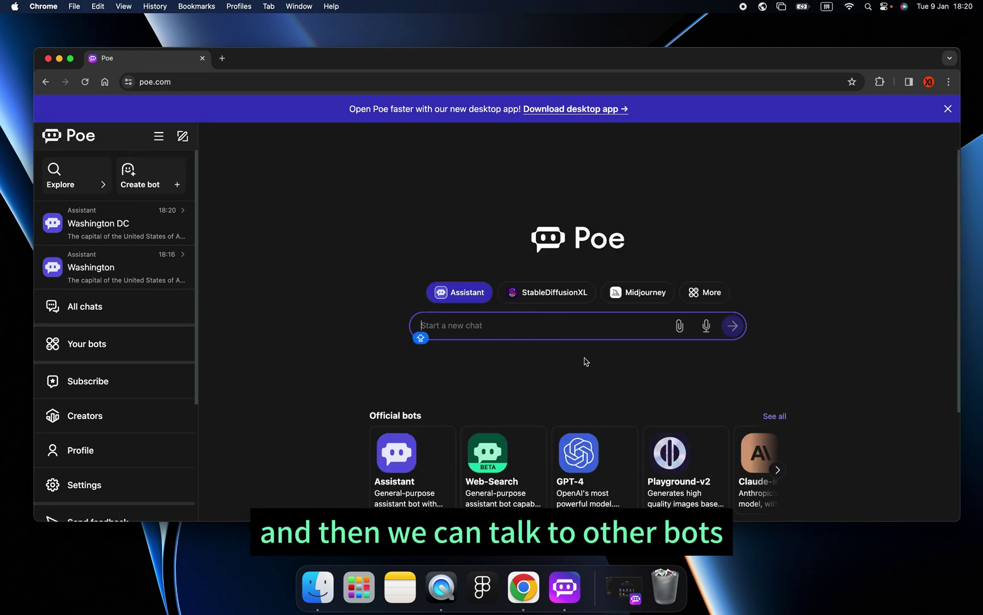
scroll(593, 358, down, 3)
click(775, 263)
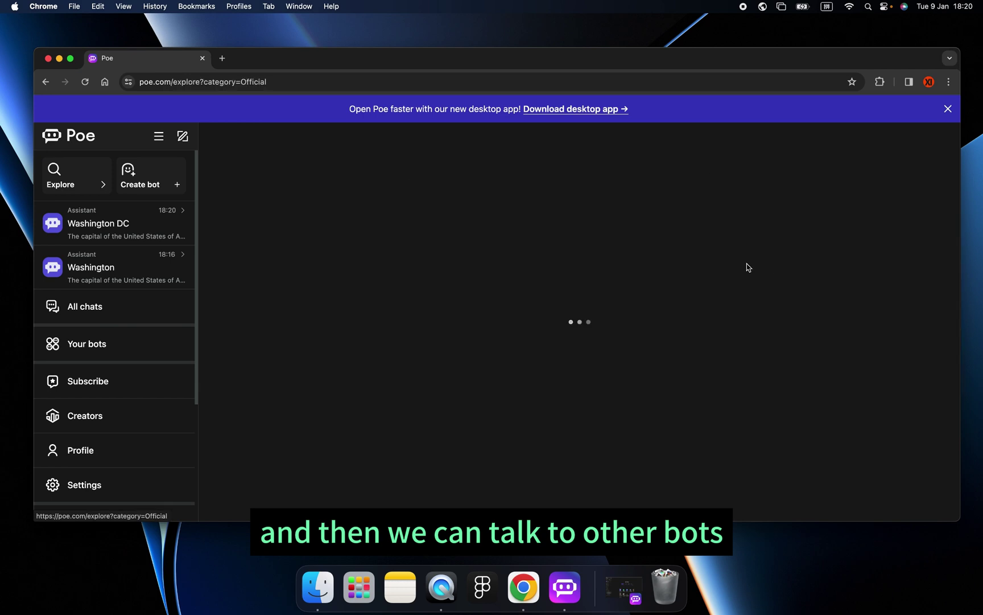
Examine the official bots' descriptions and access labels, especially the Claude and StableDiffusionXL entries
scroll(549, 311, down, 5)
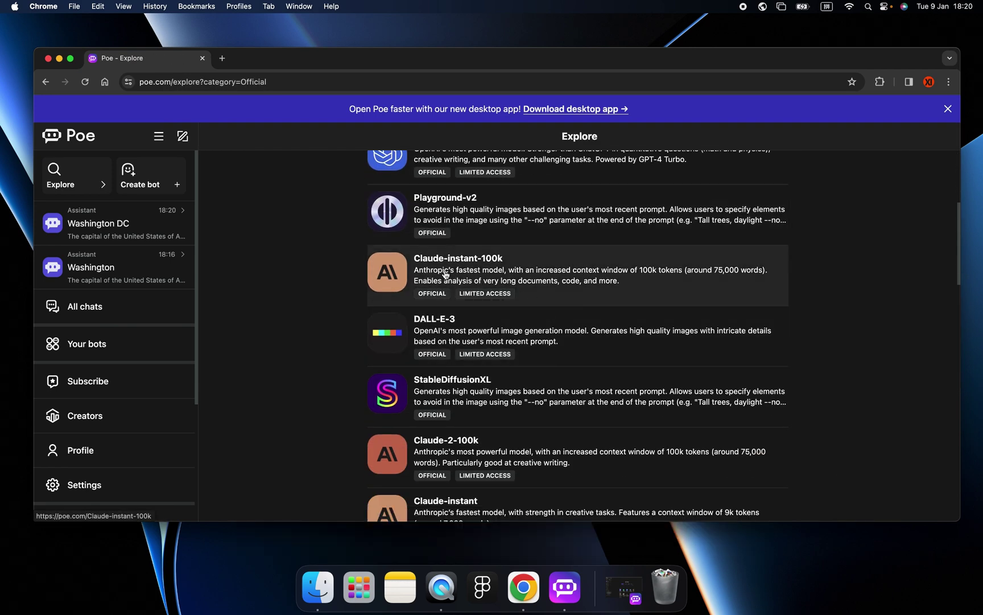
scroll(450, 284, down, 3)
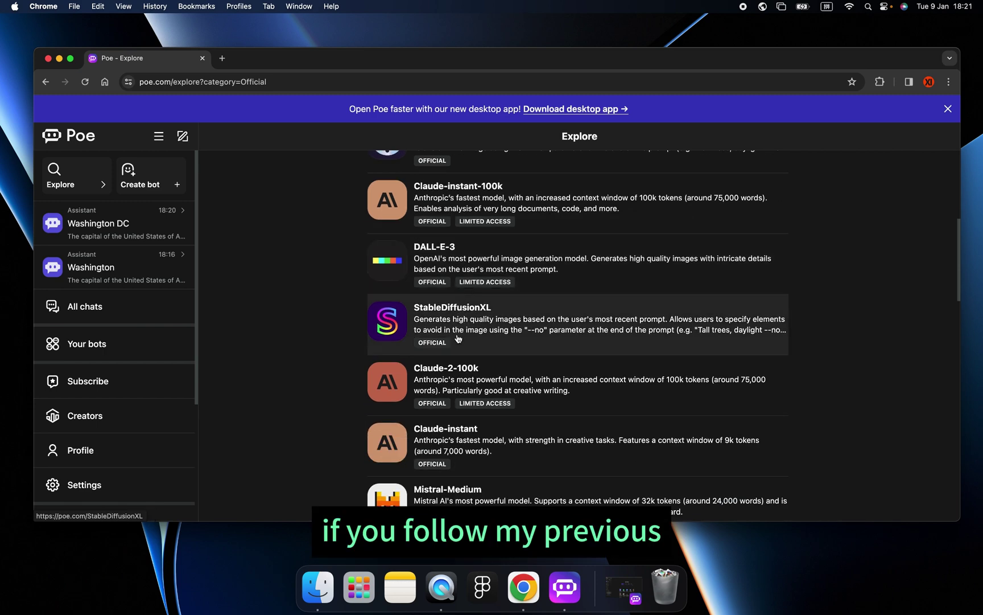
scroll(461, 341, down, 2)
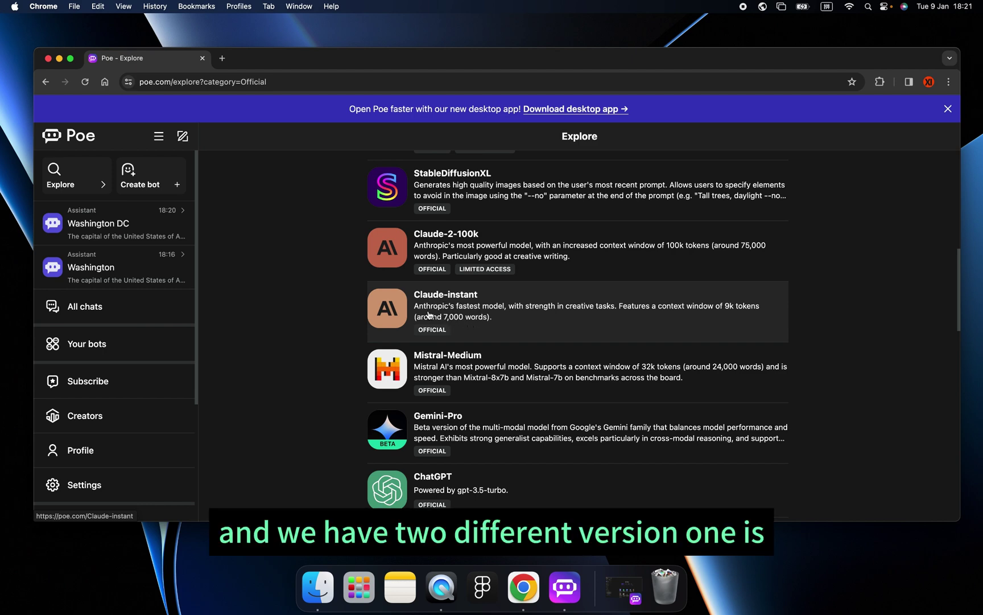
scroll(429, 314, up, 1)
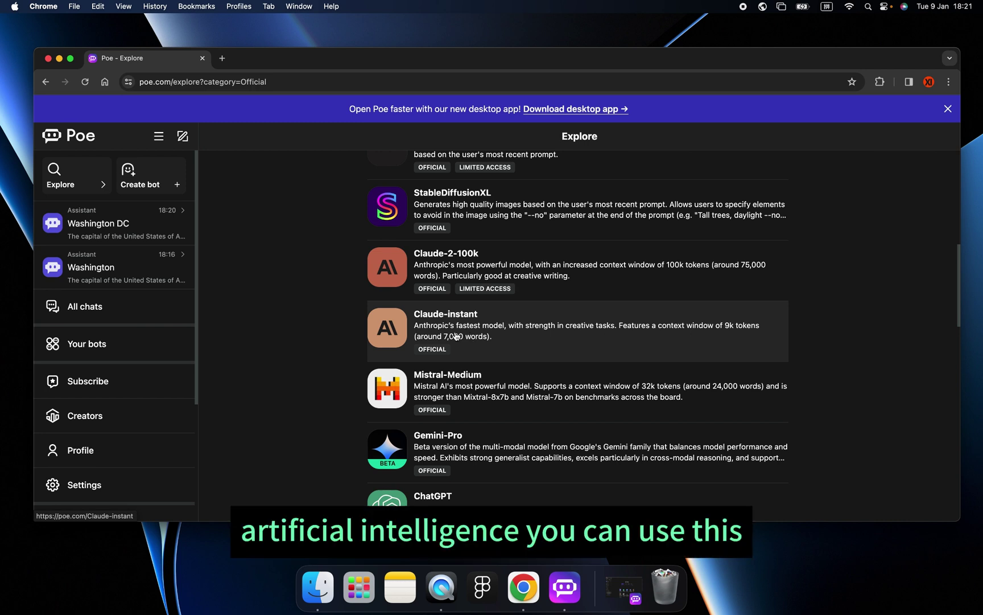
scroll(472, 325, down, 1)
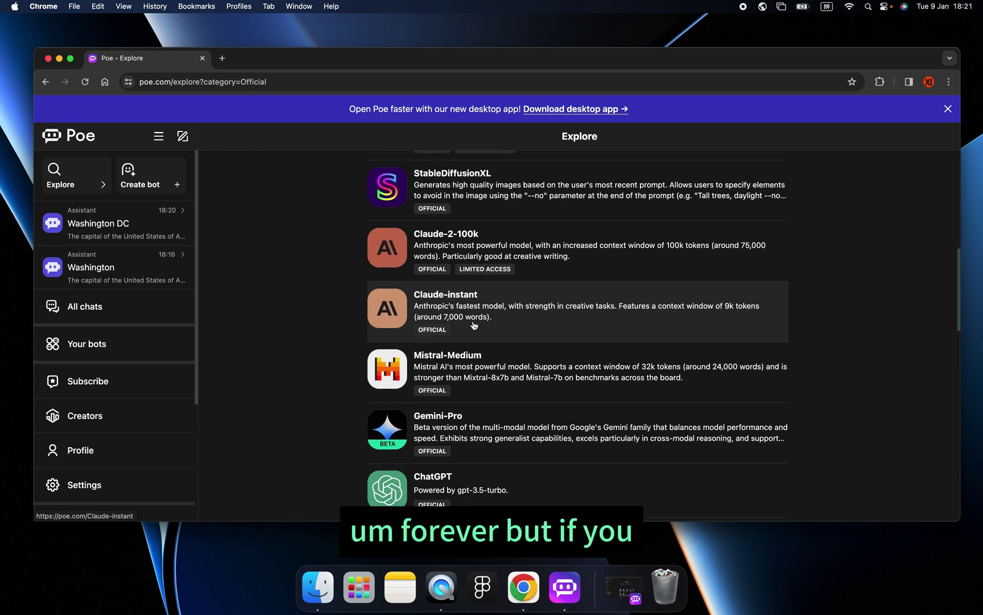
scroll(478, 318, down, 3)
scroll(498, 268, up, 4)
scroll(502, 287, up, 3)
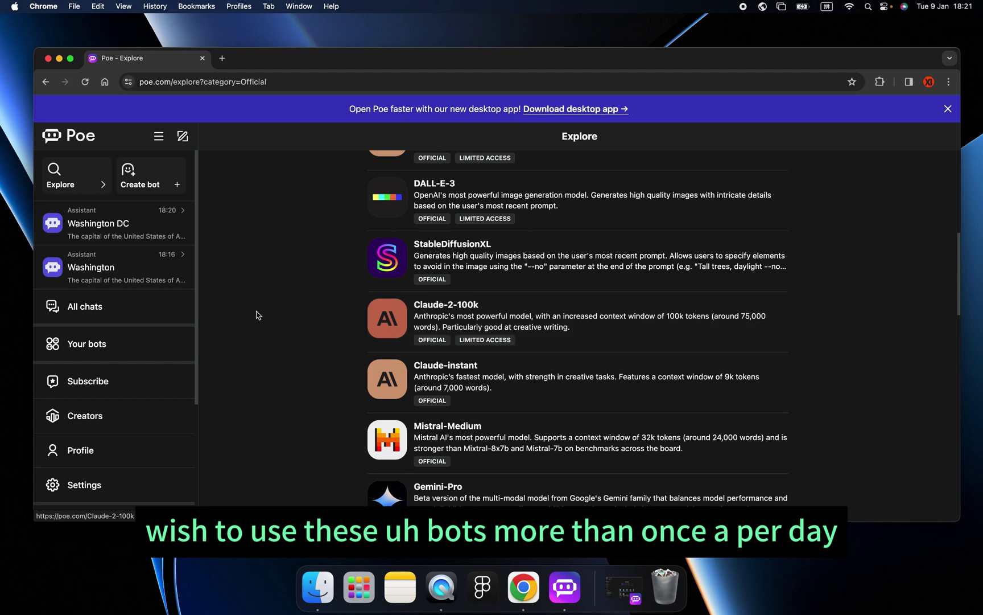
View the Poe subscription offer and close it without subscribing
scroll(174, 361, down, 2)
click(104, 313)
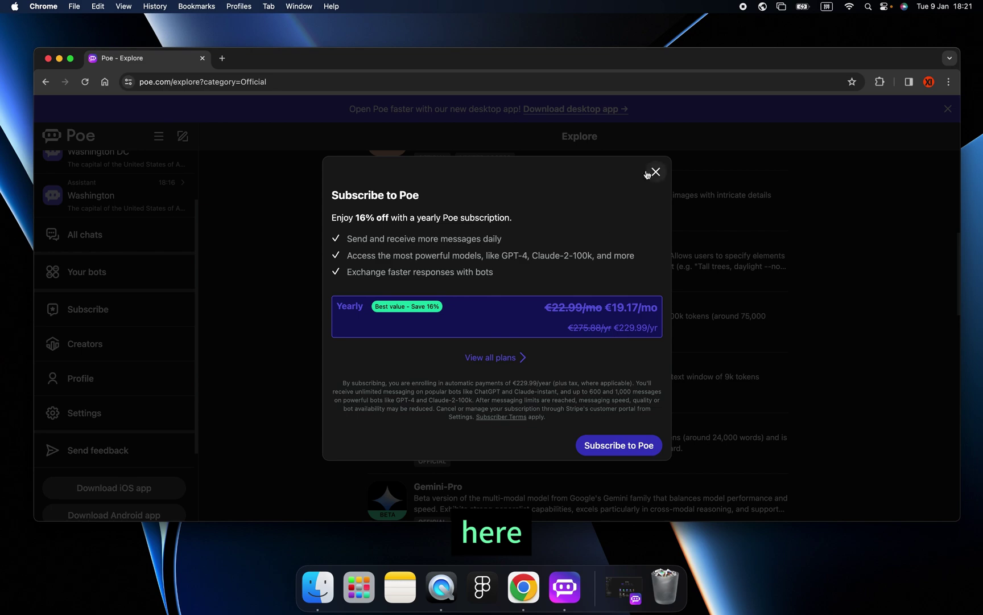
click(652, 173)
Compare the official bots marked as limited access, such as GPT-4, Claude-instant-100k and DALL-E-3, with the unrestricted ones
scroll(338, 294, up, 3)
scroll(338, 295, up, 3)
scroll(339, 294, down, 4)
scroll(352, 296, down, 2)
scroll(371, 304, up, 4)
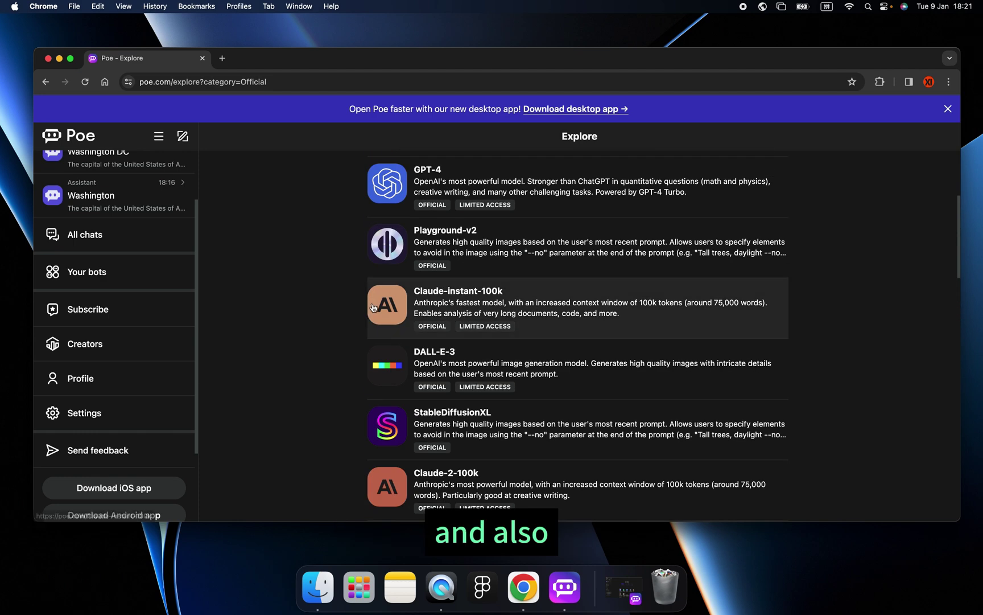
scroll(398, 296, up, 2)
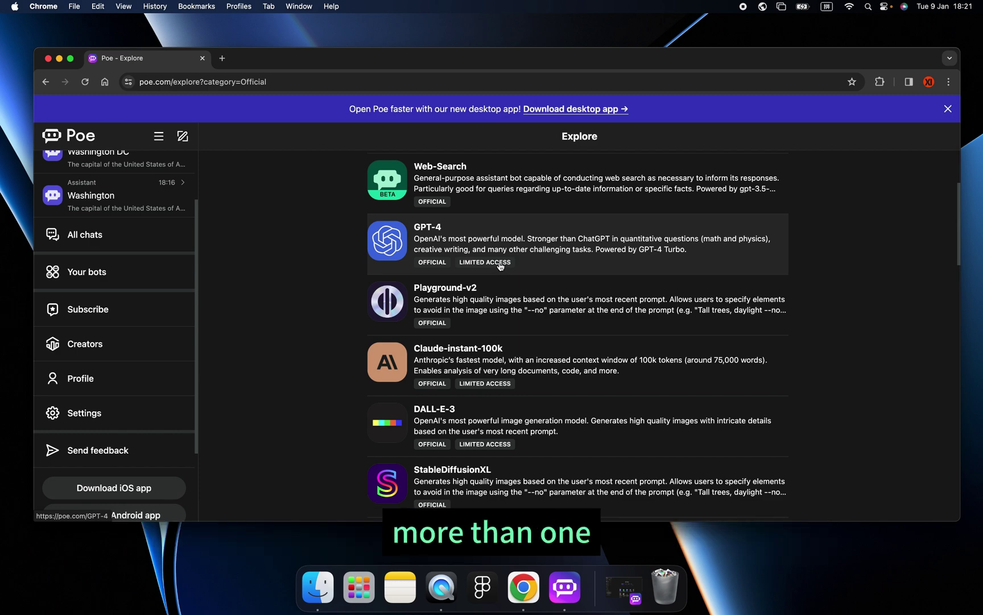
scroll(499, 265, up, 3)
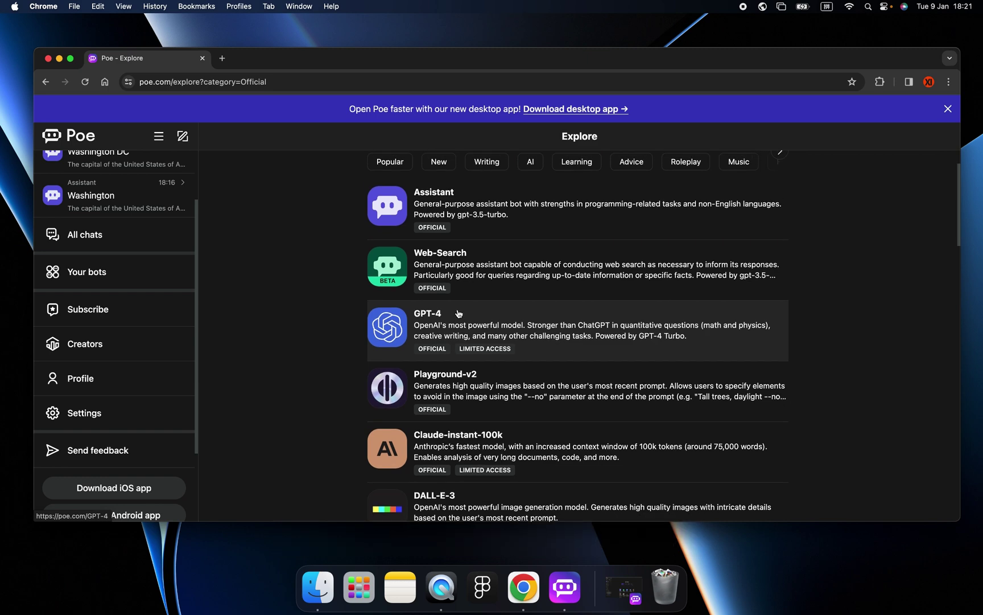
scroll(453, 315, up, 3)
scroll(453, 315, down, 4)
scroll(453, 309, down, 3)
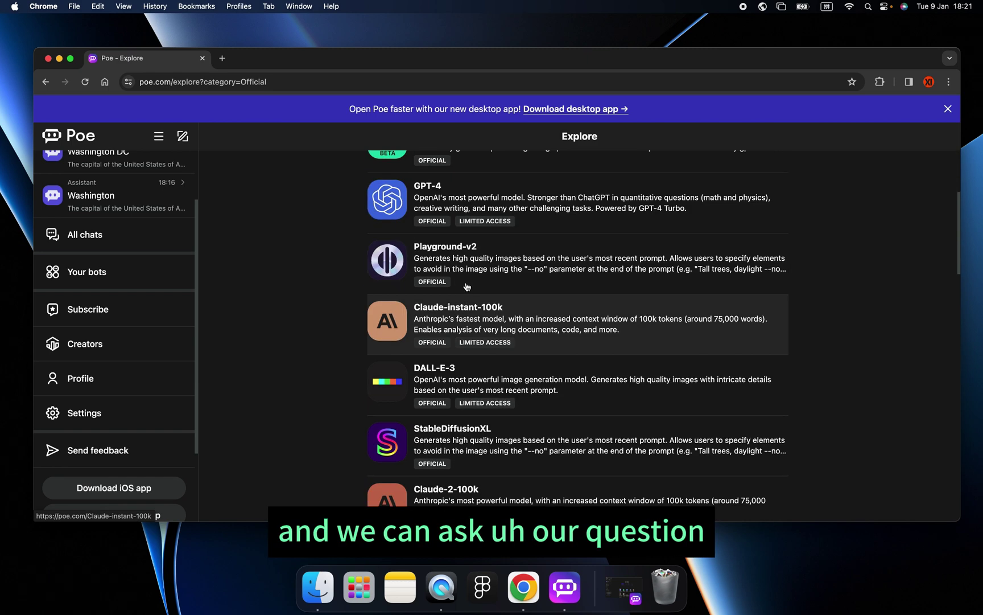
scroll(455, 304, up, 3)
scroll(459, 299, down, 1)
scroll(455, 290, down, 8)
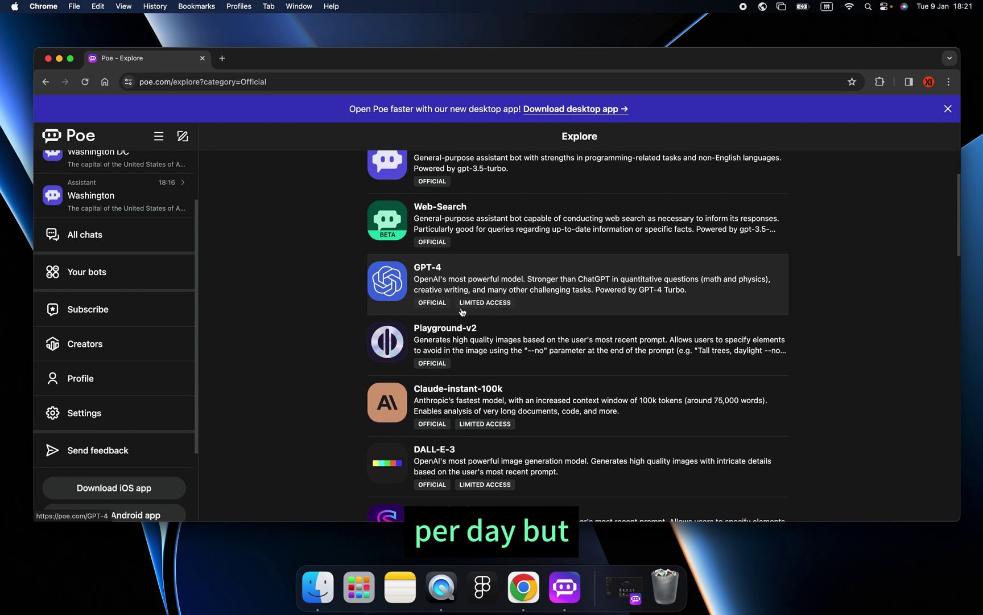
Open the official ChatGPT bot powered by gpt-3.5-turbo and send it the message "hi how are you?"
scroll(468, 313, down, 8)
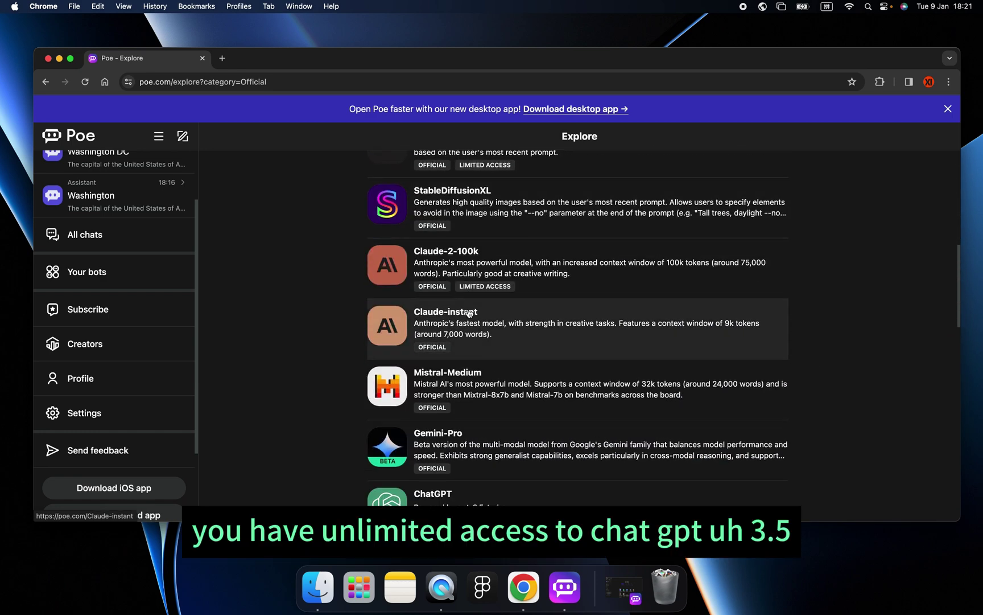
scroll(468, 314, down, 3)
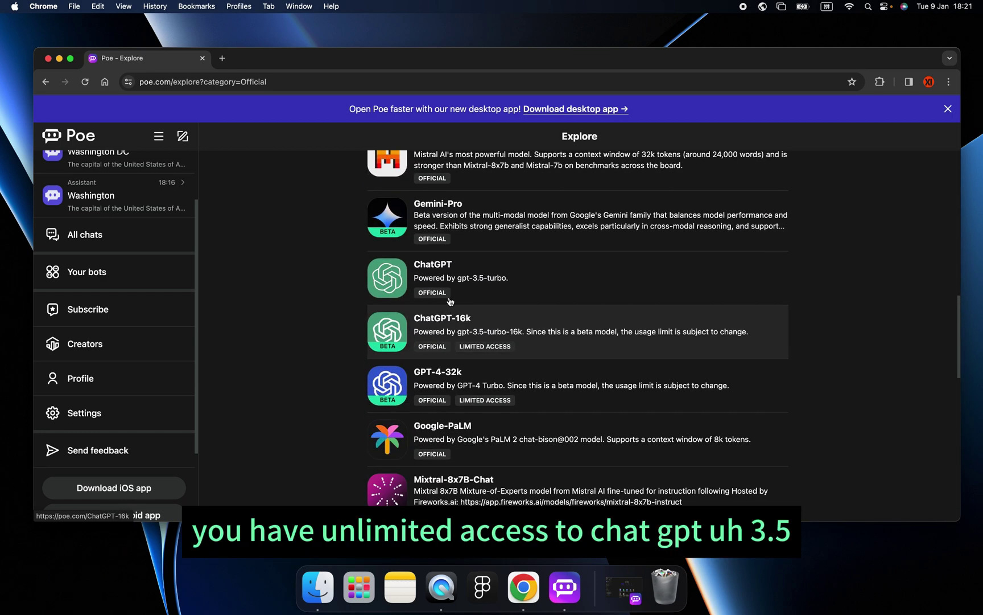
click(491, 288)
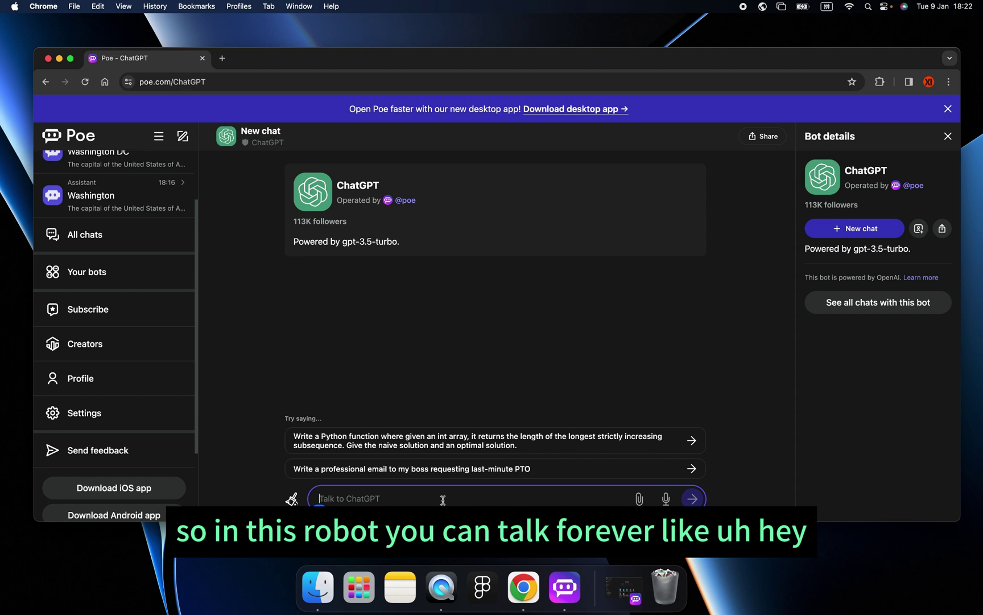
text(hi)
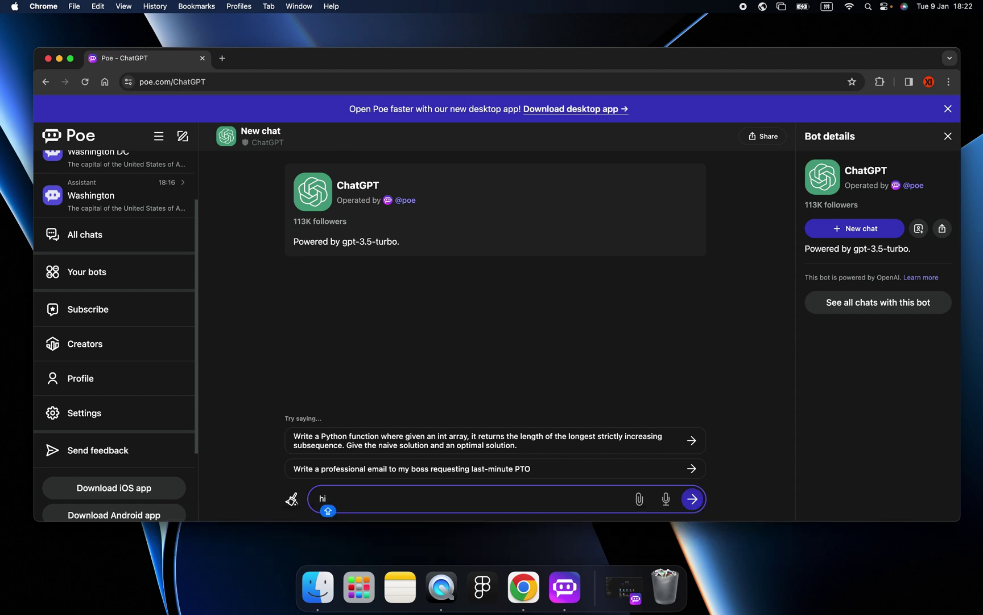
text( how are you?)
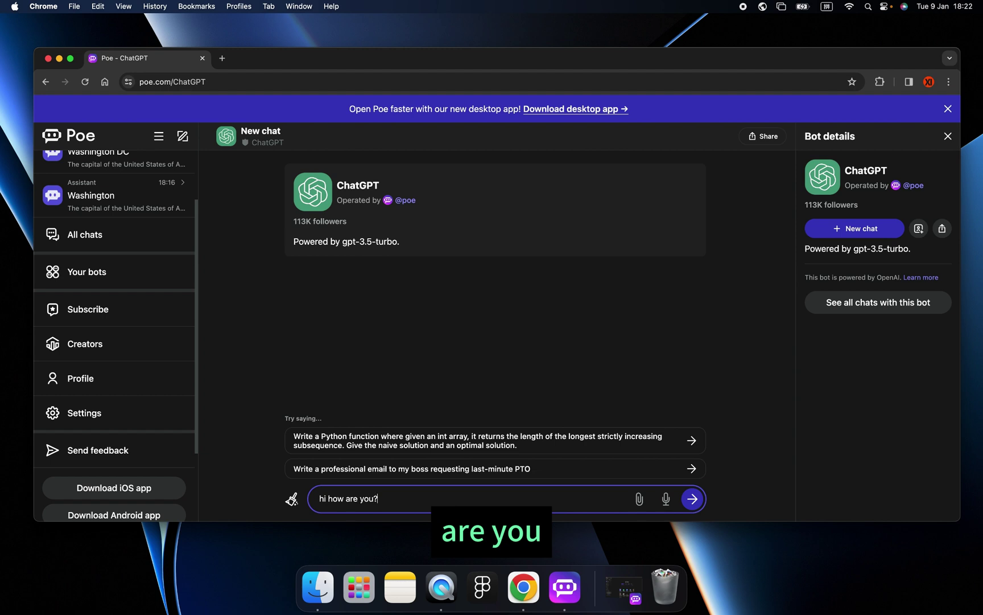
key(Return)
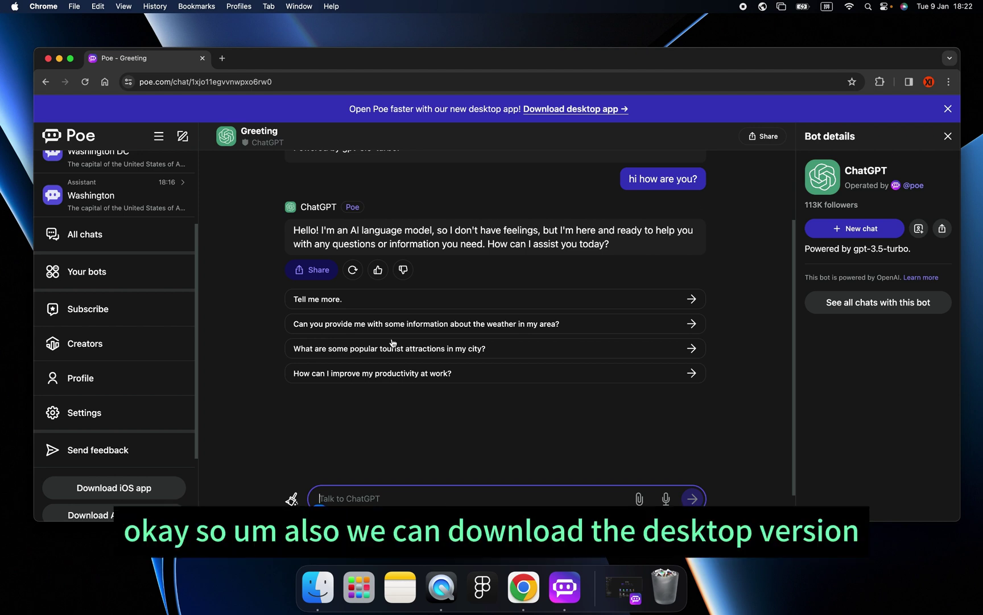
Go back to the ChatGPT bot's new chat page and switch to the Poe desktop app
click(45, 82)
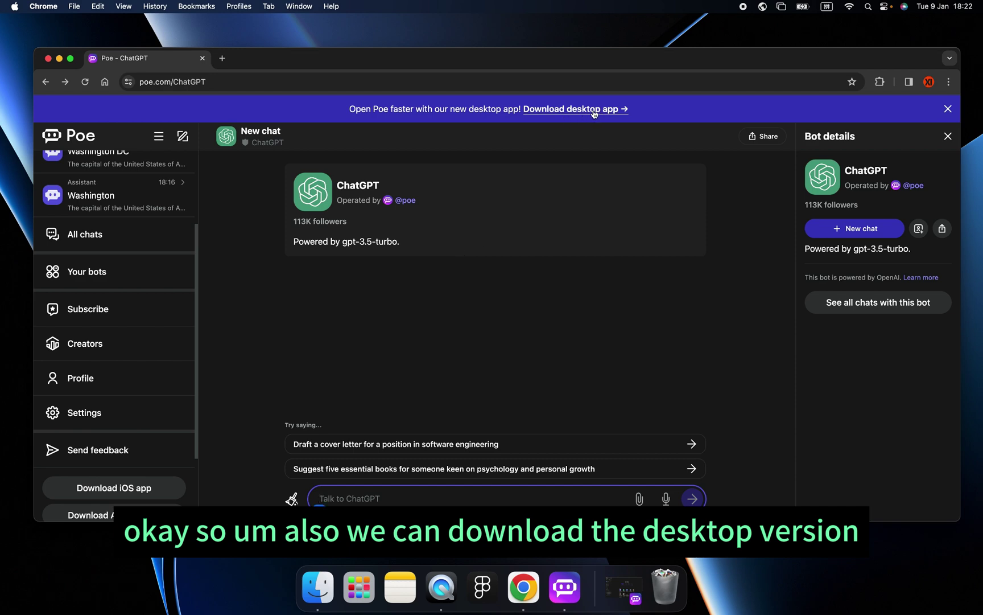
click(570, 603)
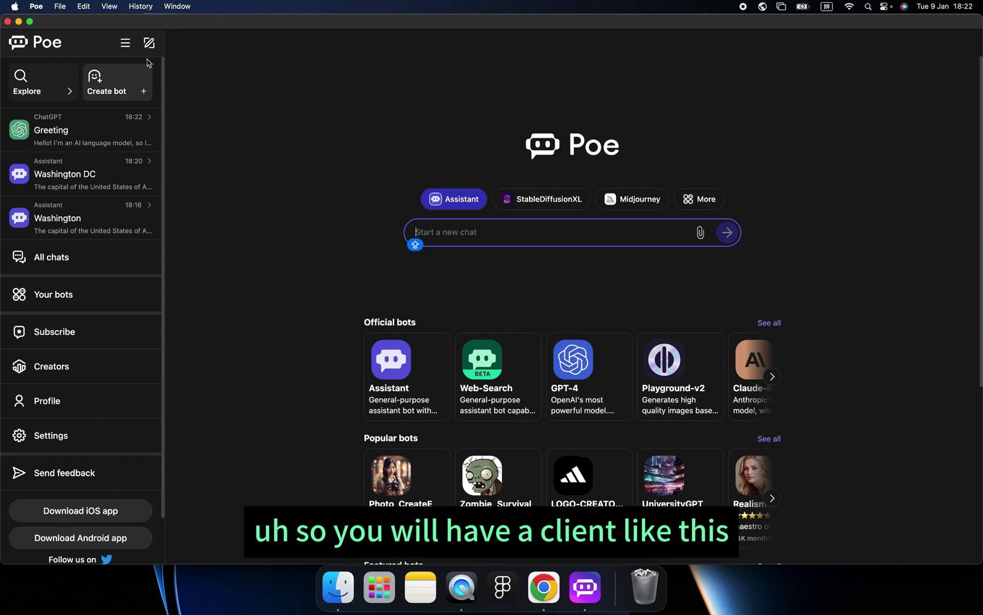
mouse_move(322, 26)
mouse_down()
mouse_move(366, 372)
mouse_move(312, 18)
mouse_move(355, 24)
mouse_move(315, 13)
mouse_move(325, 14)
mouse_up()
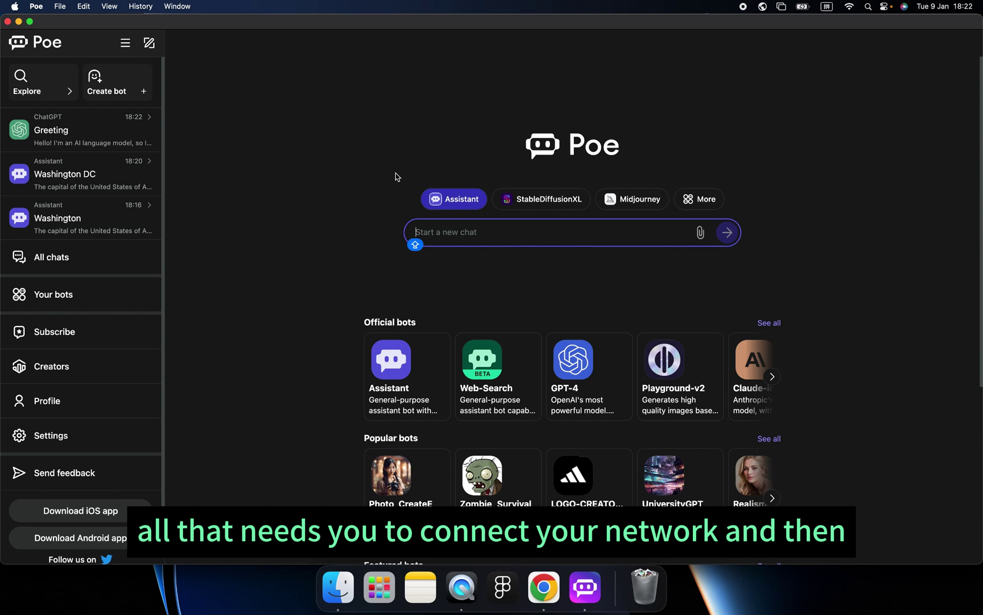
Move the Poe desktop window out of the way and switch back to Chrome with its window enlarged to fill the screen
drag(171, 17, 279, 419)
click(333, 294)
double_click(391, 66)
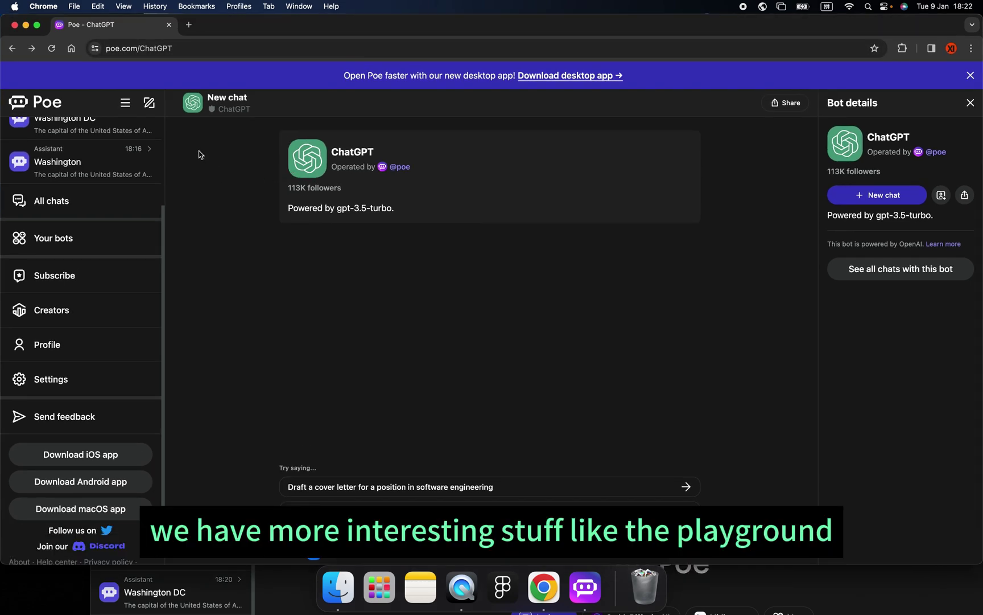
Return to the Poe home page in the browser and browse its official bots in the full list
click(68, 105)
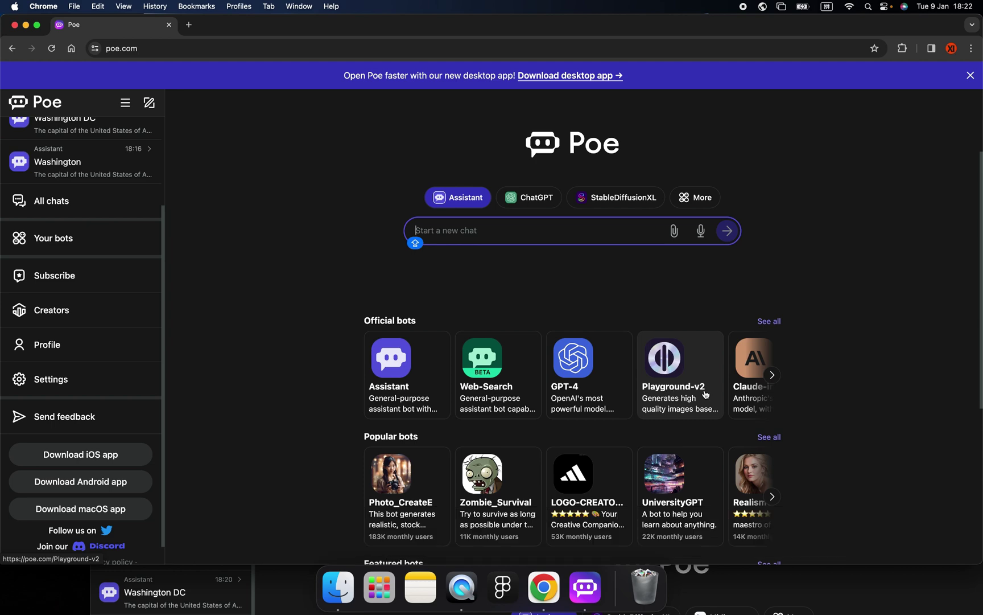
click(772, 375)
scroll(518, 392, left, 5)
click(769, 321)
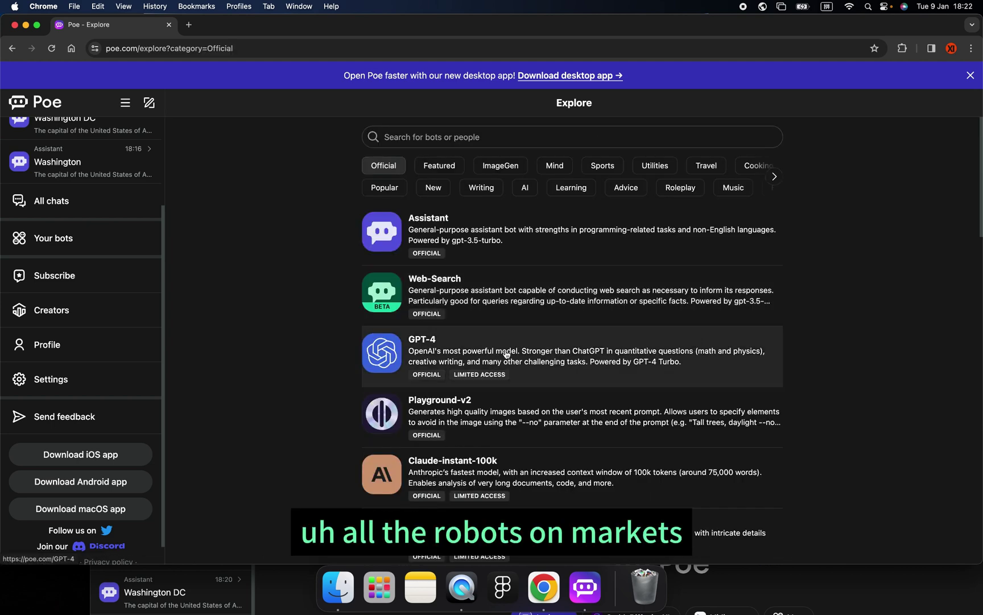
scroll(307, 319, down, 3)
scroll(295, 279, up, 3)
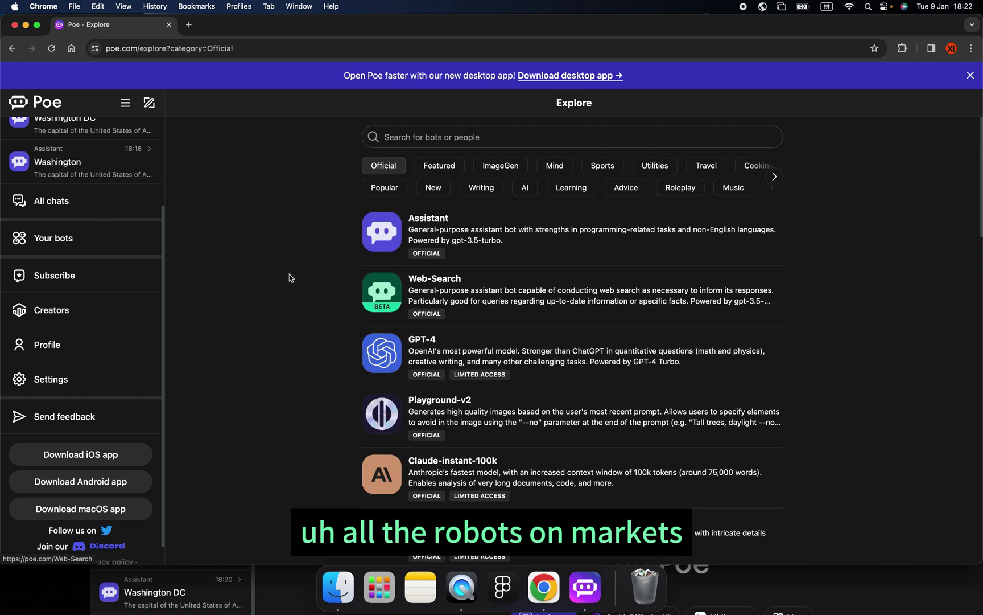
Open the official Playground-v2 bot and send it the prompt "please give me a robot boy in cyberpunk style"
click(451, 406)
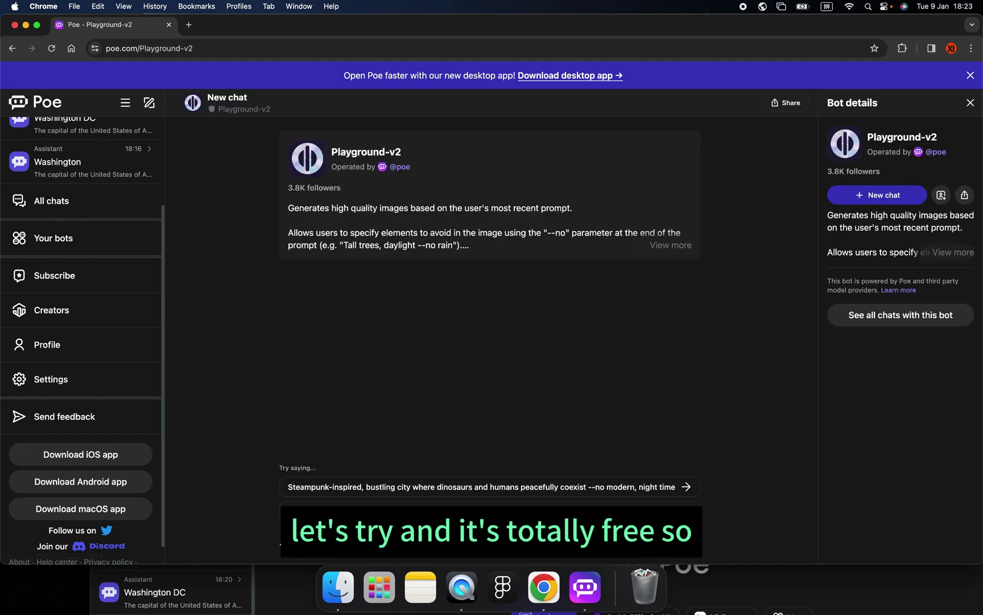
text(please give me)
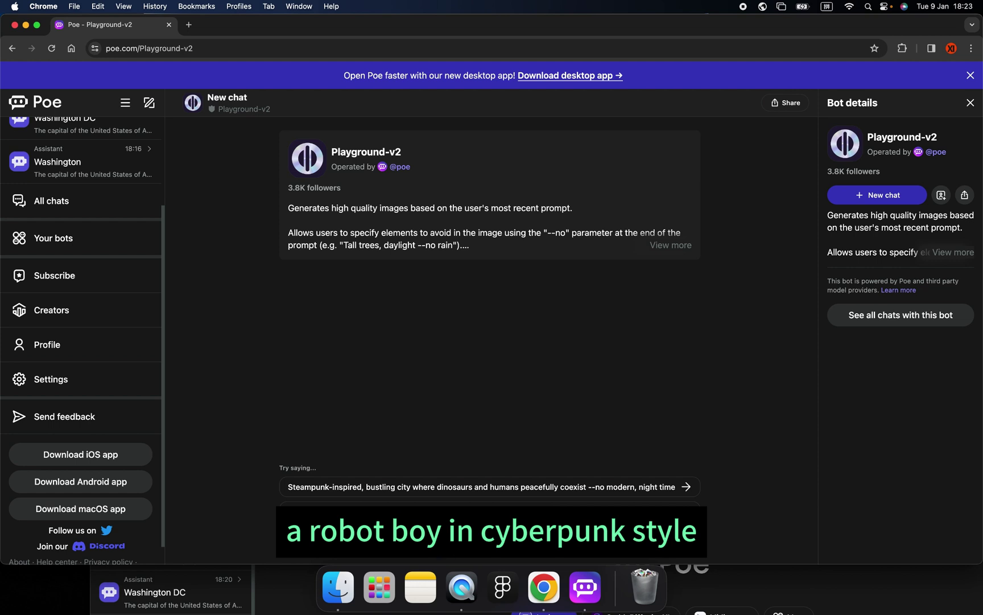
key(Return)
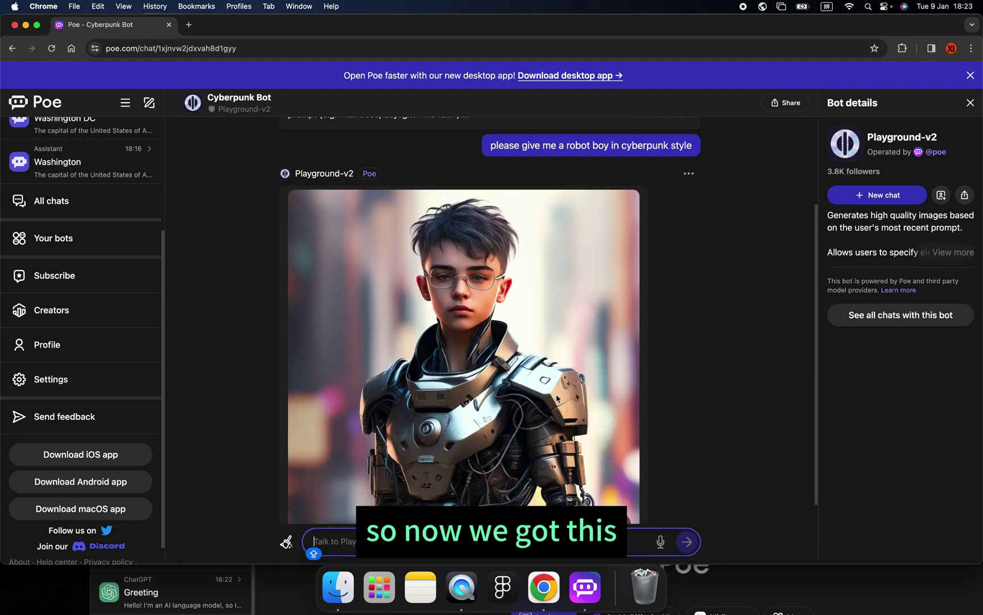
Examine the generated robot boy image in the chat and in the enlarged image viewer, closing the viewer when done
scroll(569, 353, down, 5)
scroll(520, 351, up, 5)
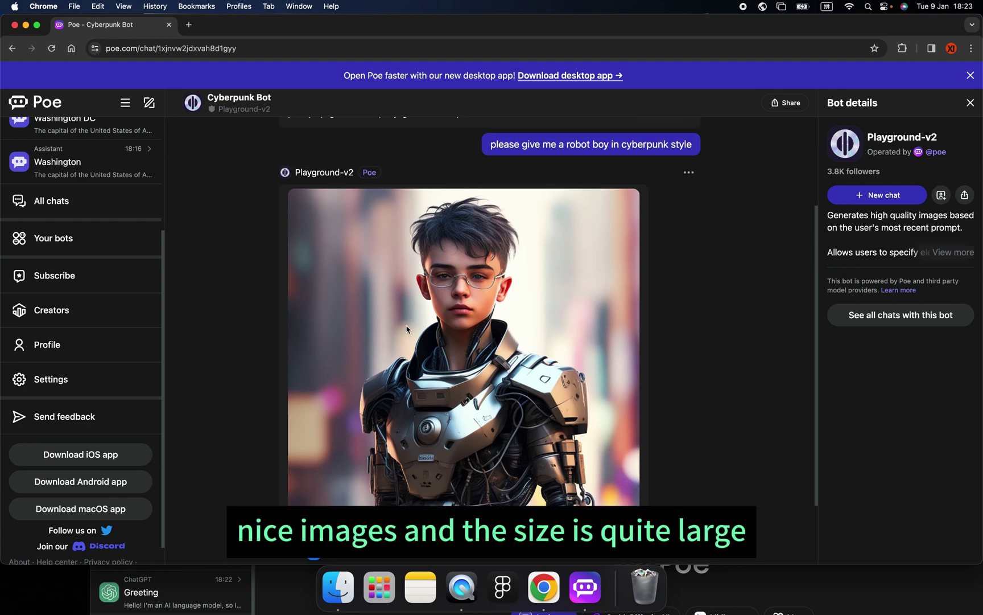
scroll(526, 339, down, 1)
click(492, 318)
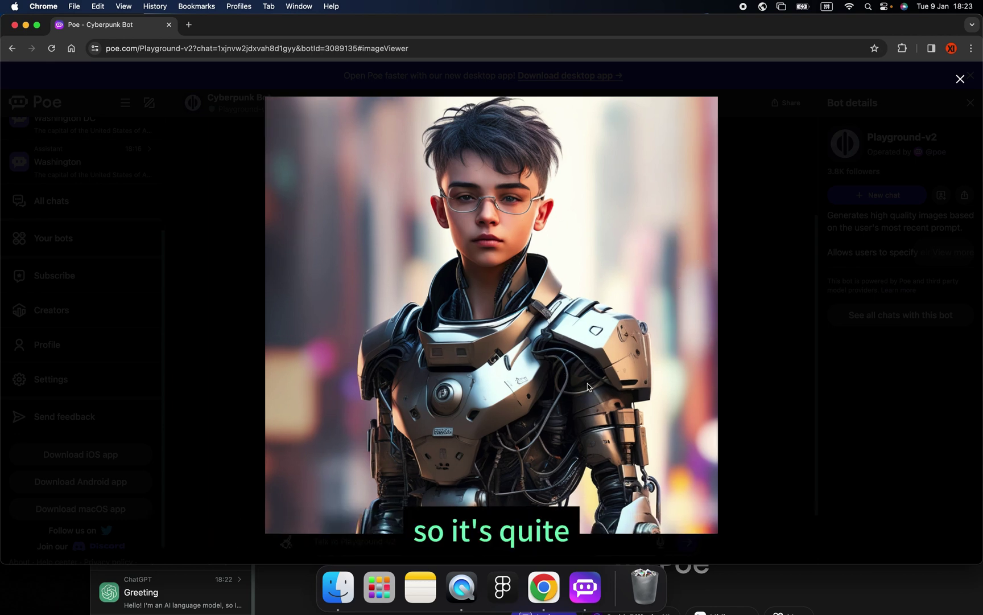
click(960, 79)
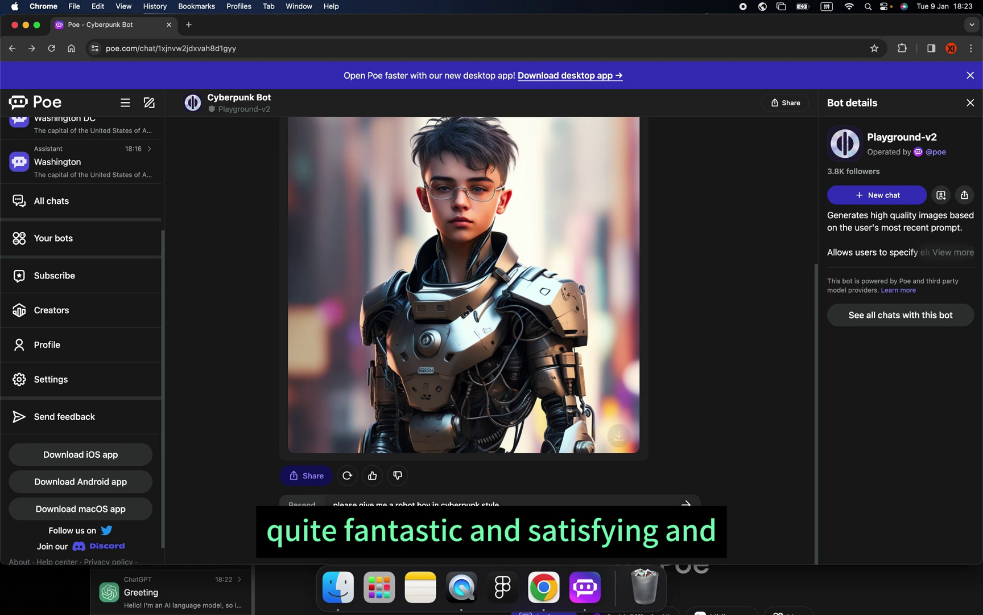
Ask Playground-v2 in the same chat "can you modify this into a dark background?"
text(can you)
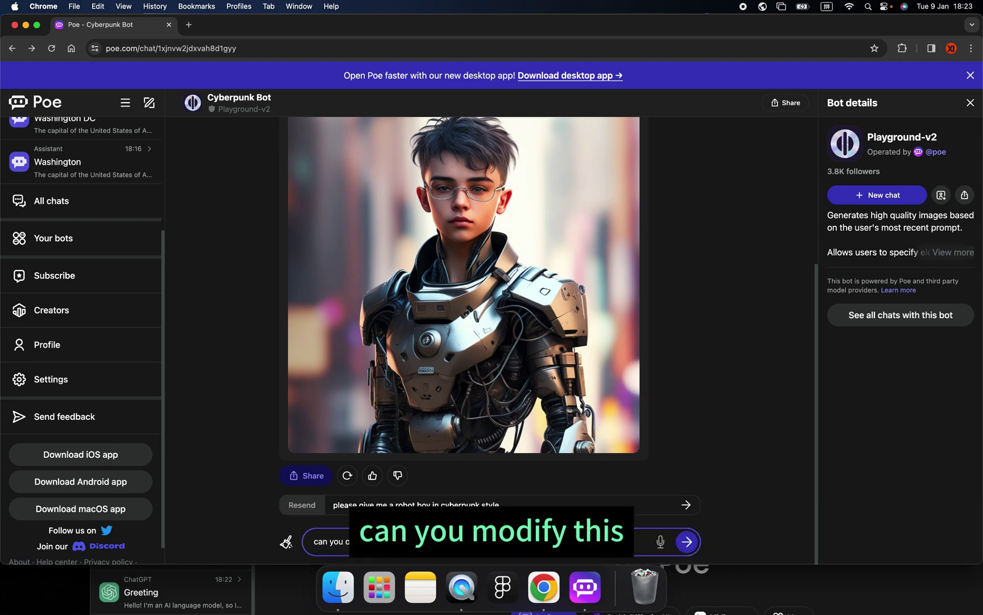
text( modify this into a d)
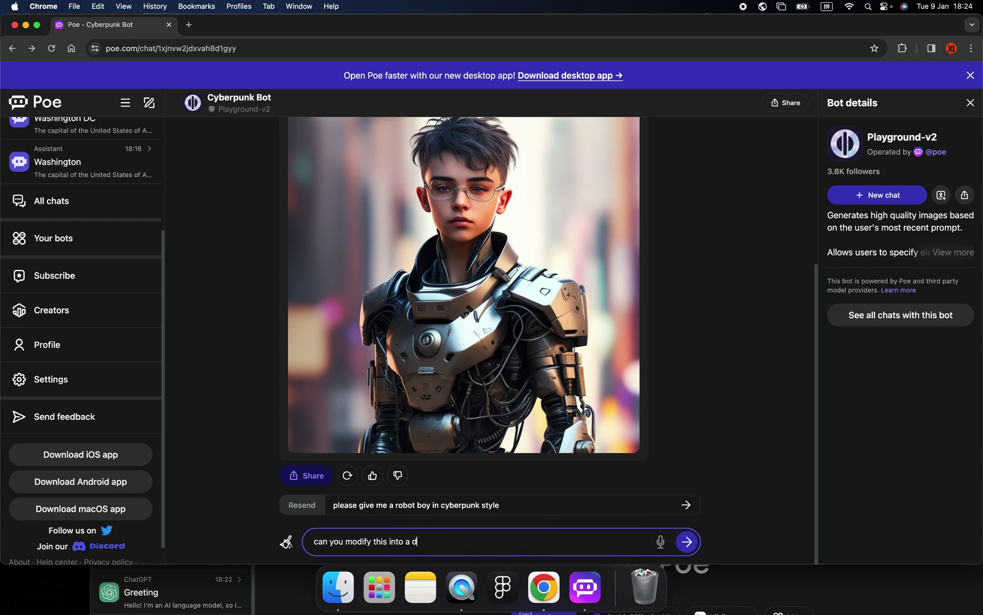
text(ark ba)
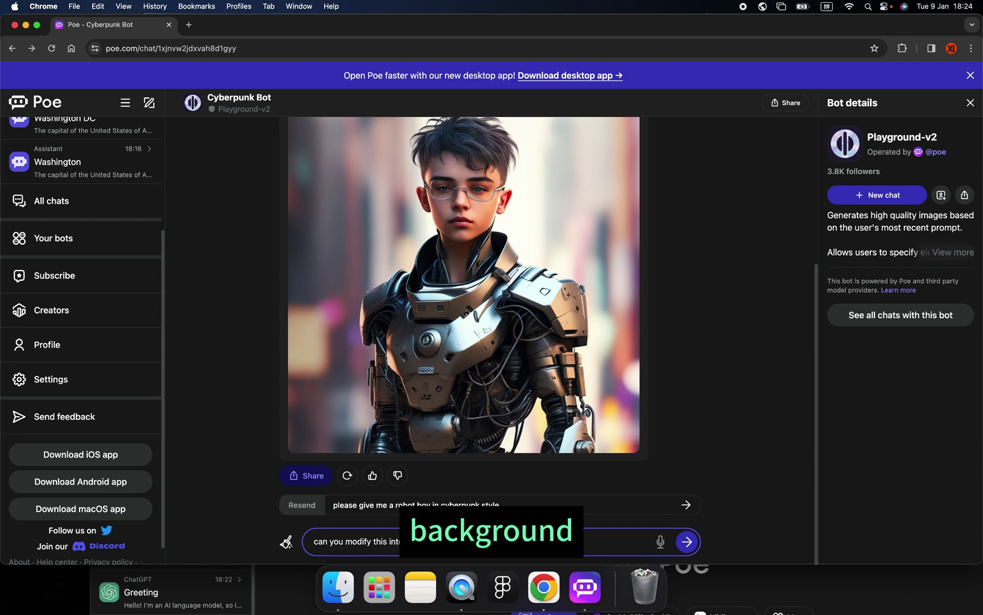
text(ckground?)
key(Return)
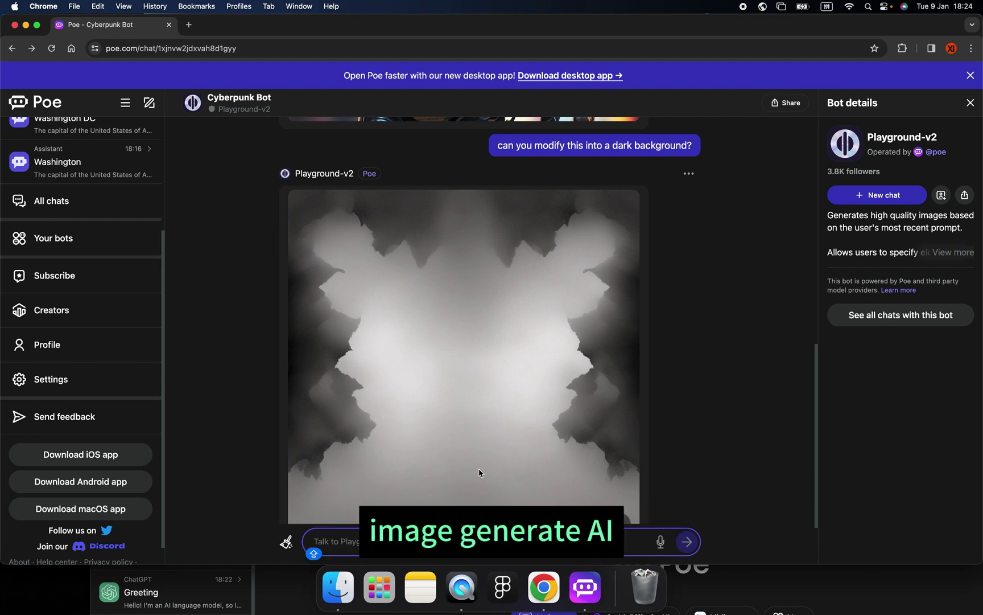
Compare the image generated for the dark background request with the original robot boy image in the chat
scroll(635, 316, up, 2)
scroll(657, 321, down, 3)
scroll(658, 322, up, 2)
scroll(658, 322, down, 2)
scroll(658, 320, up, 6)
scroll(658, 320, down, 6)
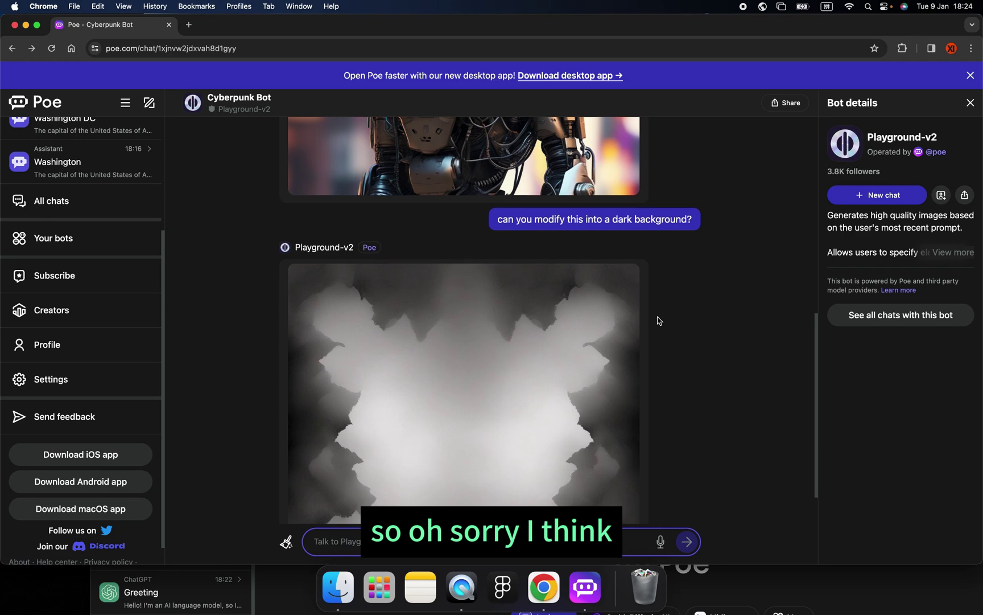
scroll(575, 292, up, 10)
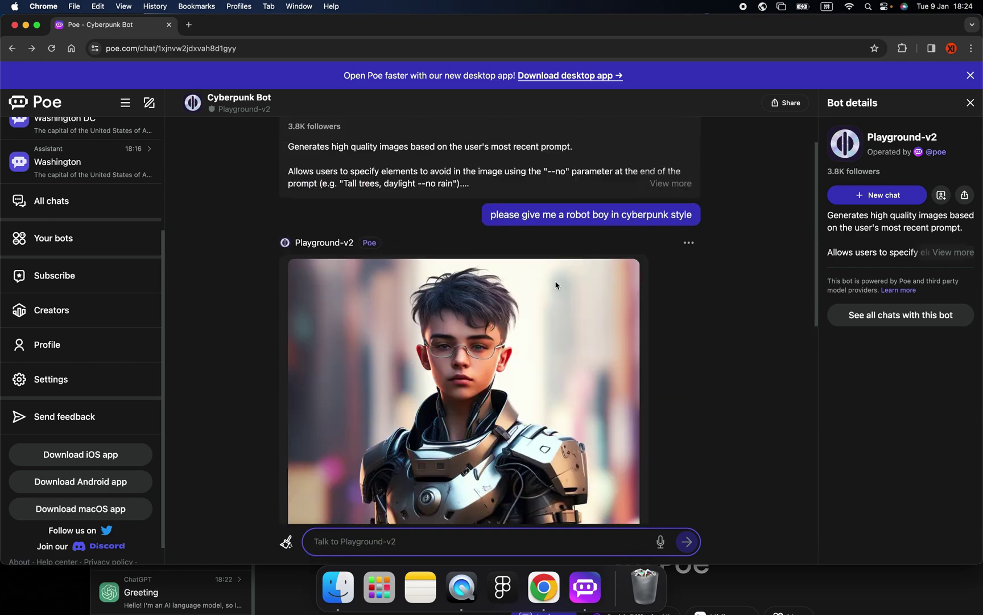
scroll(535, 288, down, 1)
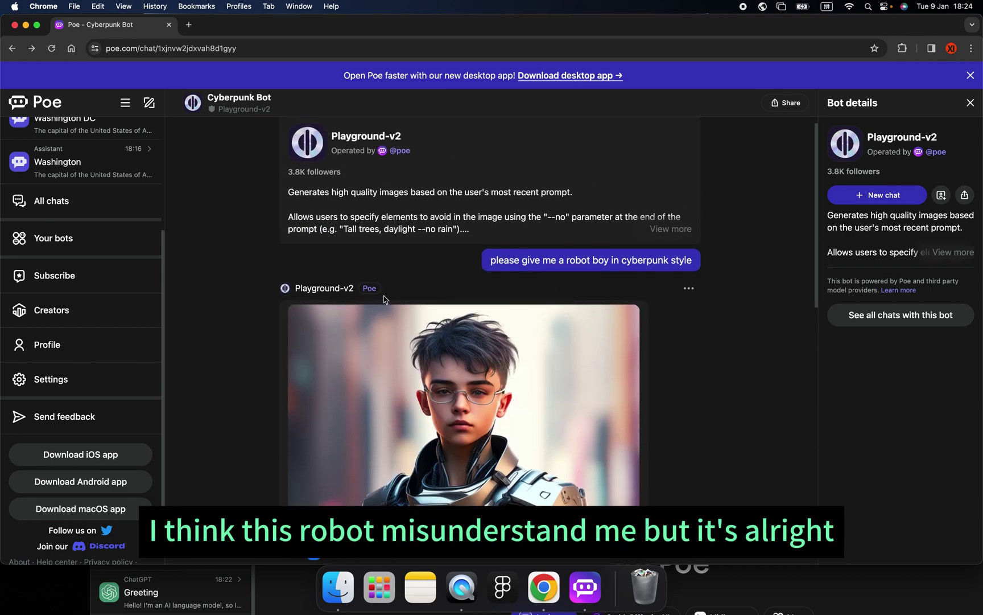
scroll(385, 298, down, 6)
scroll(467, 356, down, 5)
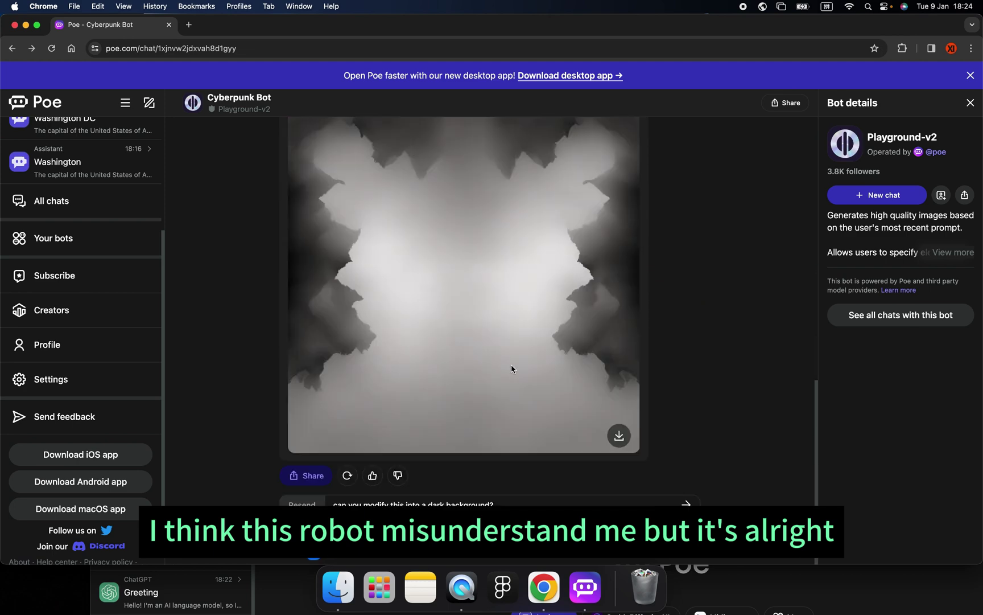
scroll(512, 367, up, 10)
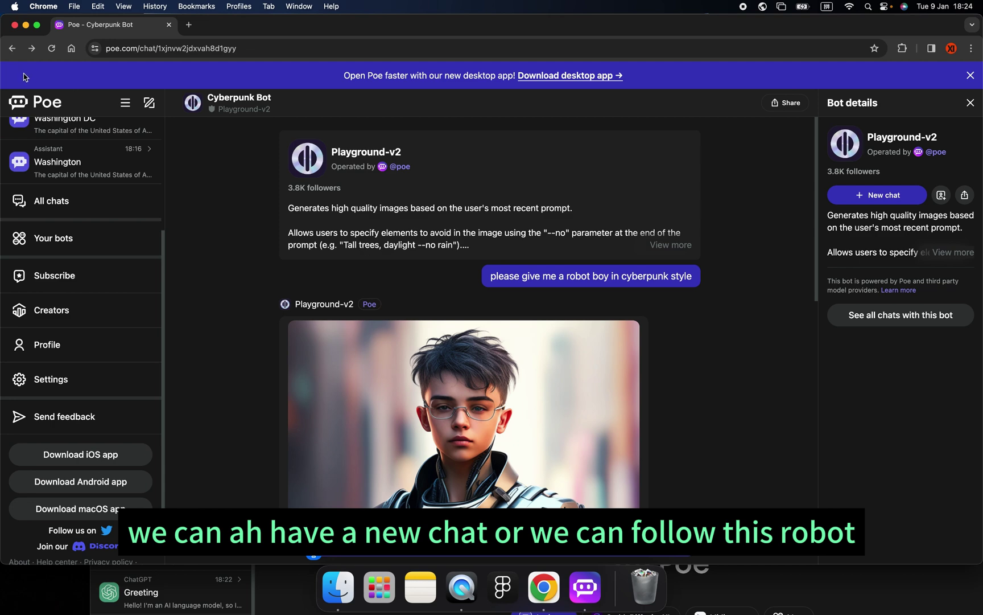
Return to the list of official bots and open the StableDiffusionXL bot
click(11, 48)
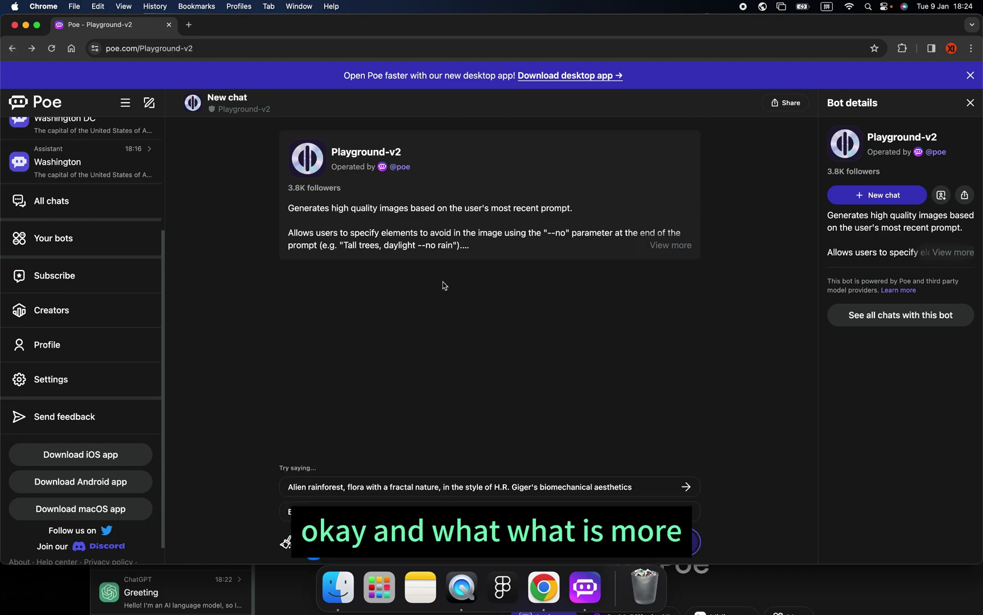
click(11, 49)
scroll(538, 377, down, 2)
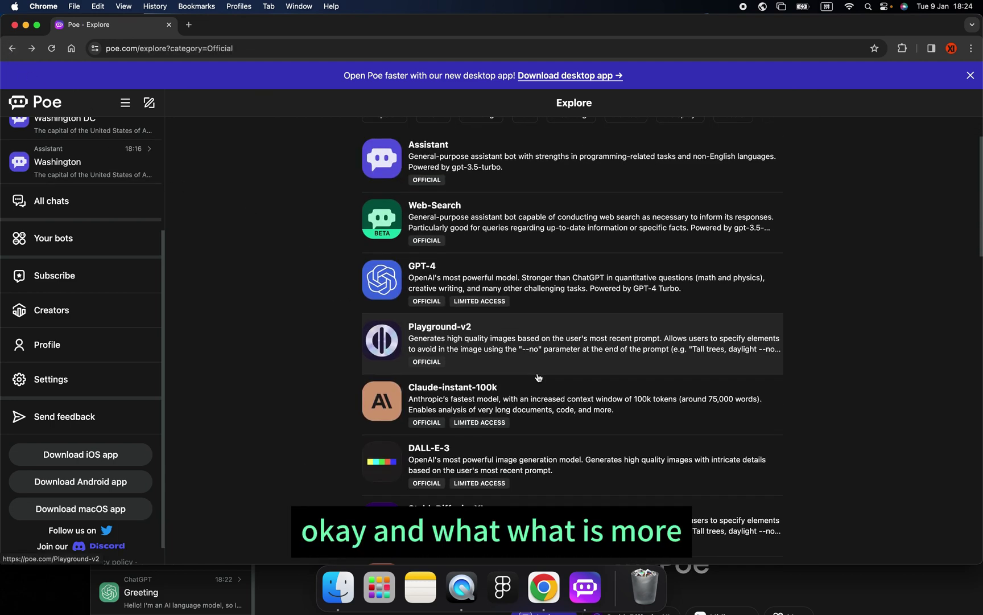
scroll(538, 377, down, 3)
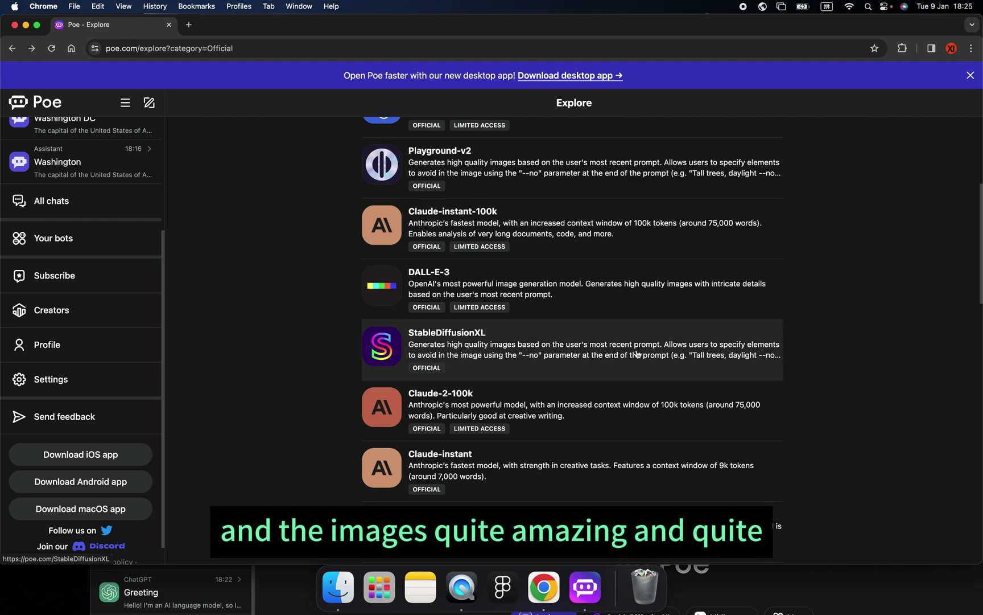
click(626, 359)
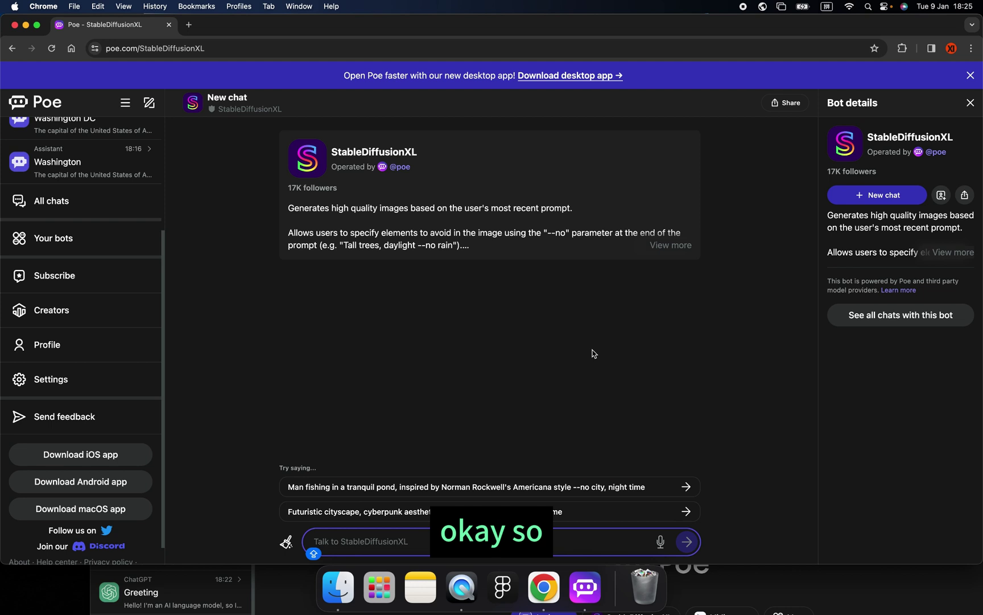
Send StableDiffusionXL the prompt "give me a kungfu panda"
text(giv)
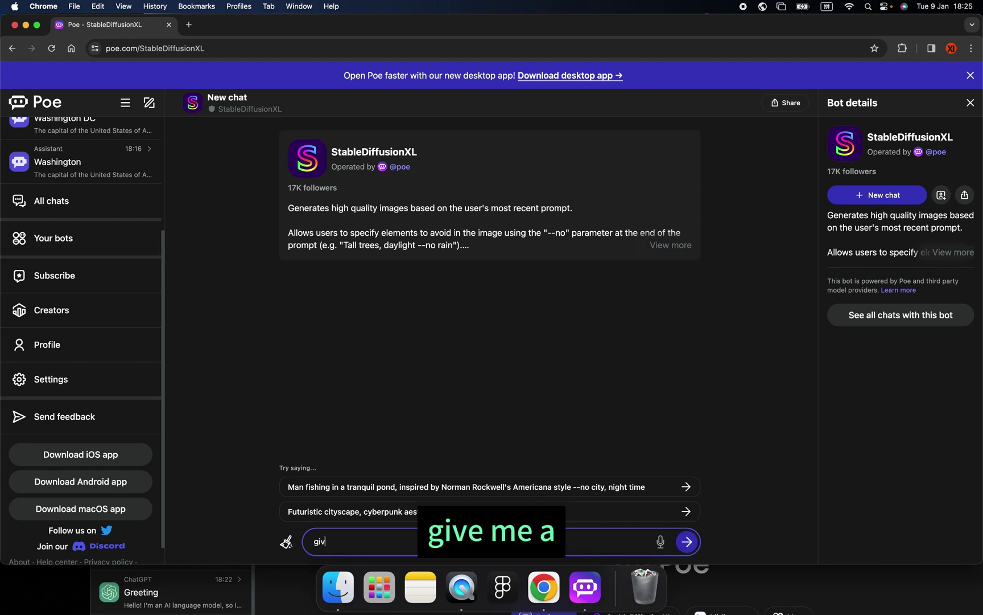
text(e me a panda)
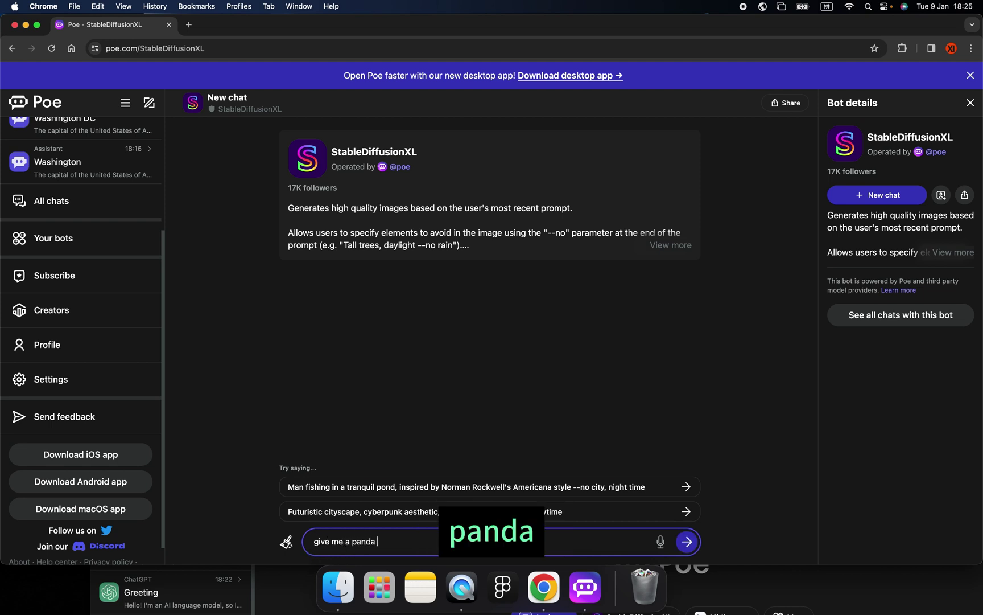
key(Caps_Lock)
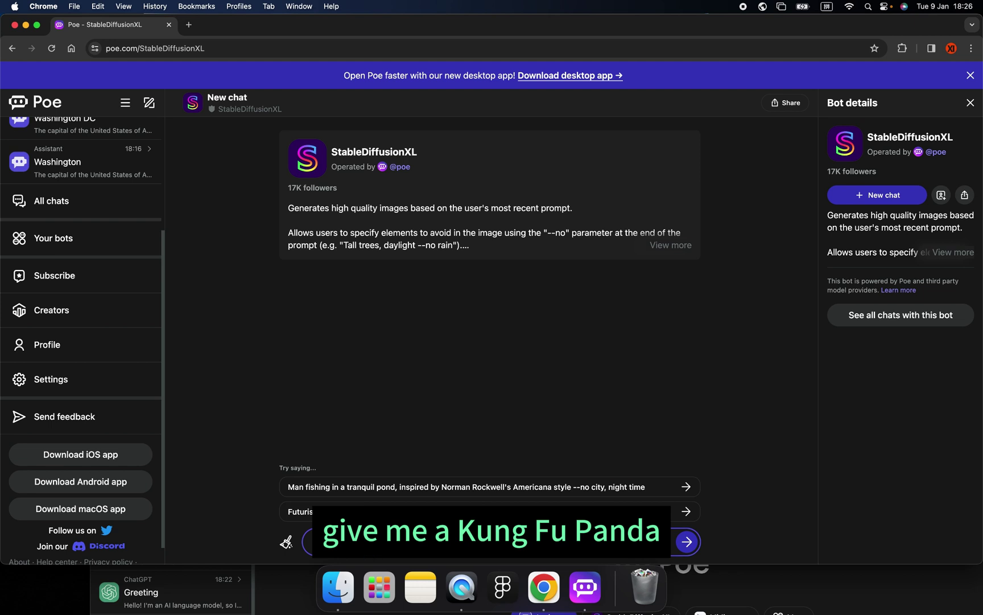
key(Return)
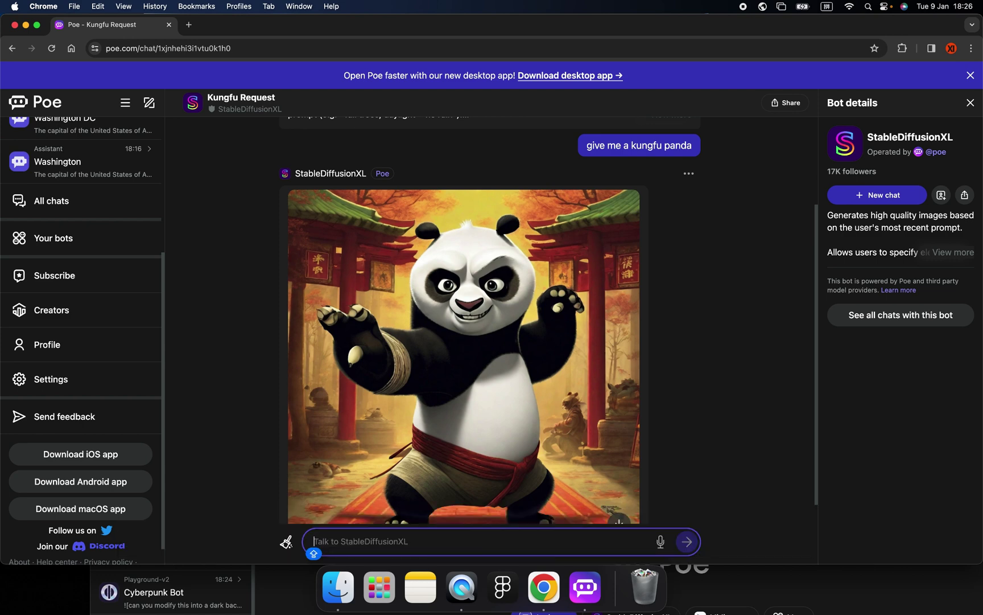
Request a second image from StableDiffusionXL with the prompt "give me a cyberpunk robot boy"
text(give )
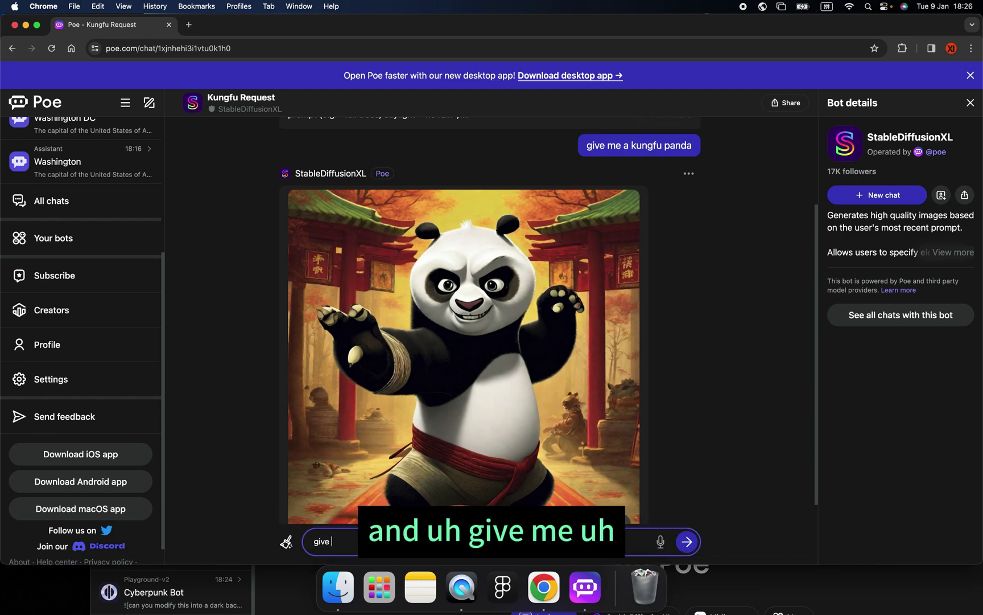
text(me a c)
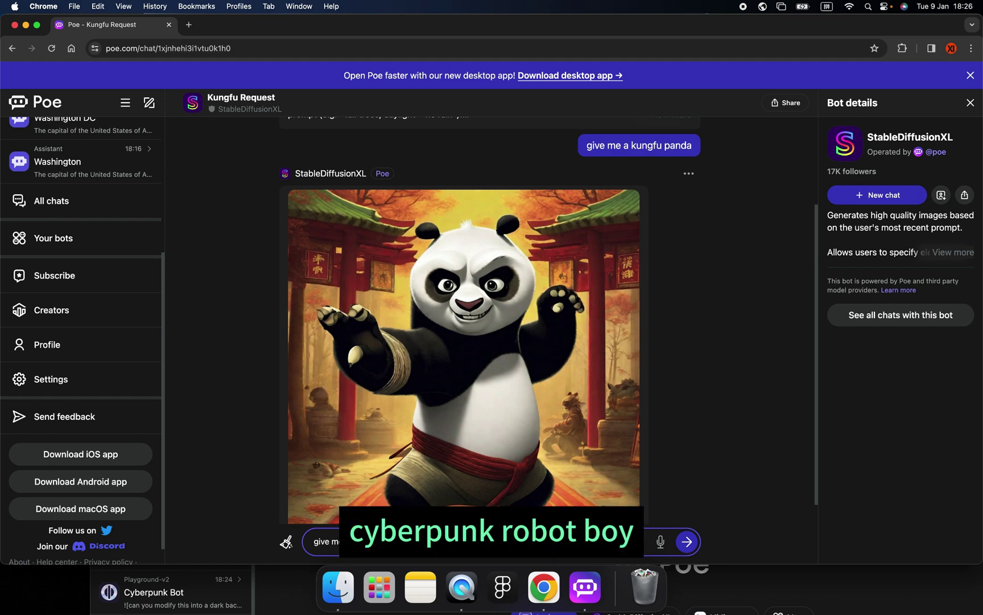
key(Return)
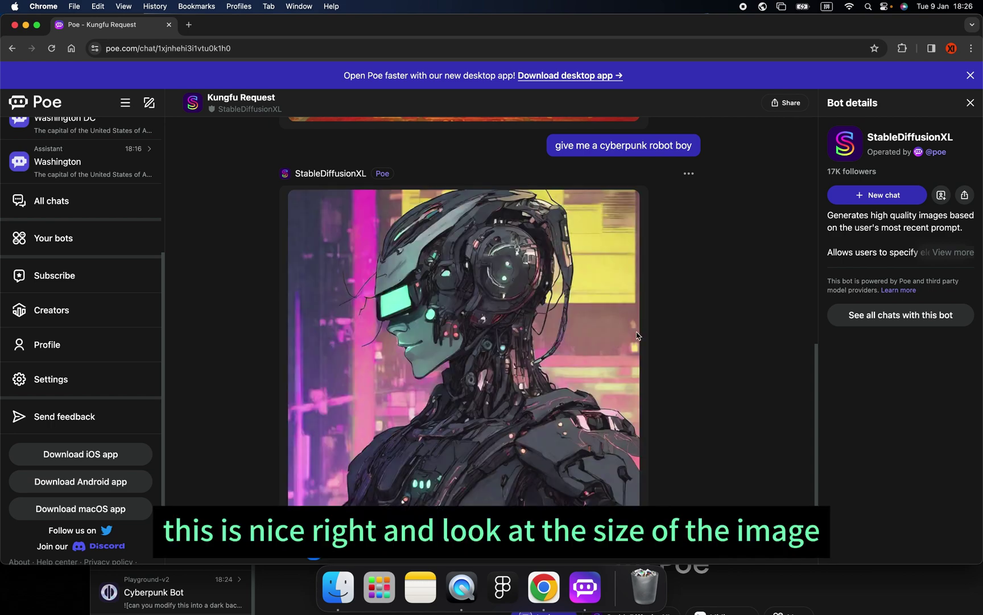
View the cyberpunk robot image enlarged, close the viewer, and review both generated images in the StableDiffusionXL chat
click(526, 273)
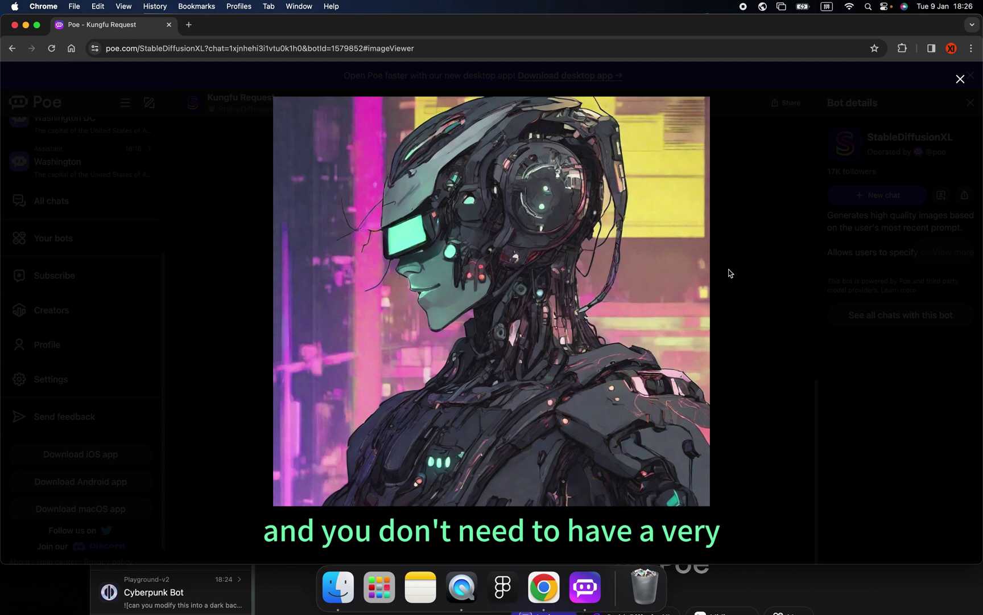
click(960, 79)
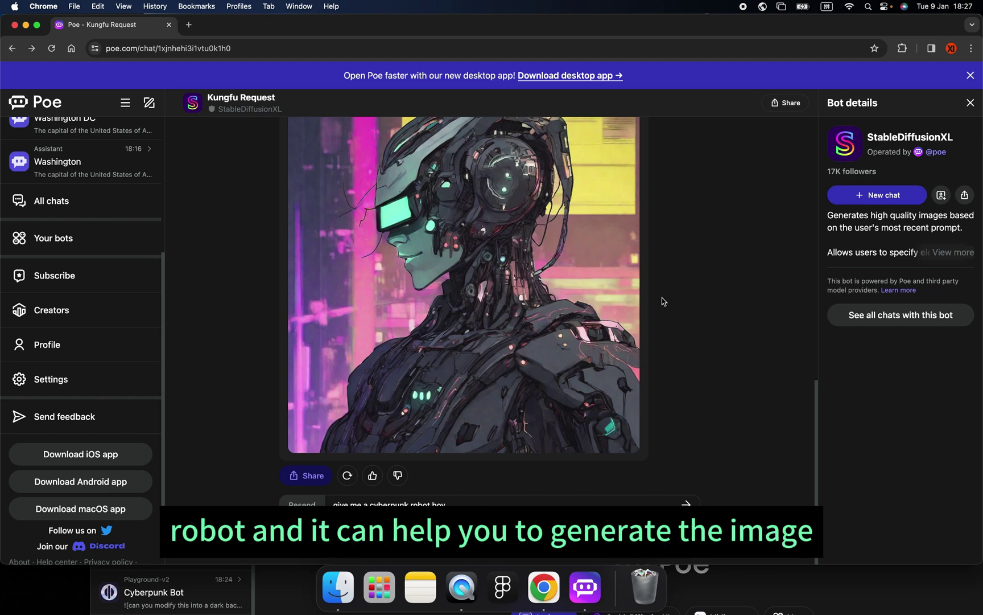
scroll(662, 301, up, 4)
scroll(597, 302, down, 2)
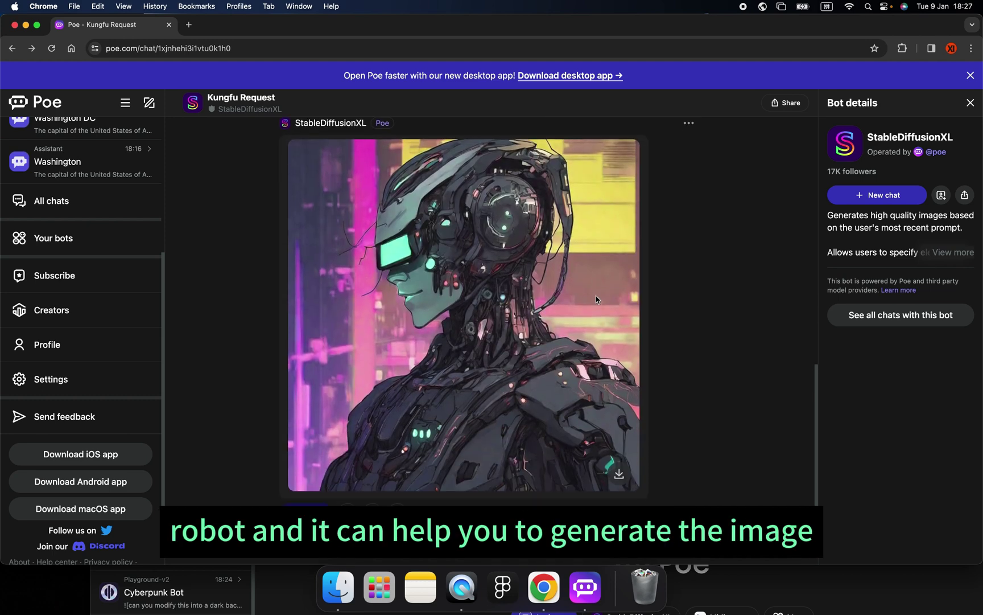
scroll(596, 300, down, 1)
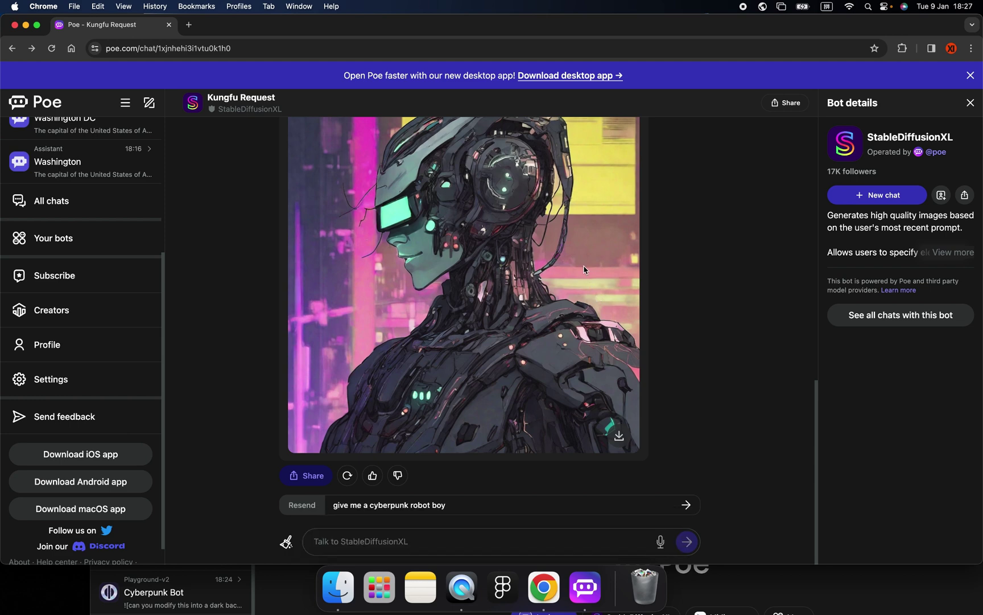
scroll(597, 299, up, 10)
scroll(453, 250, up, 2)
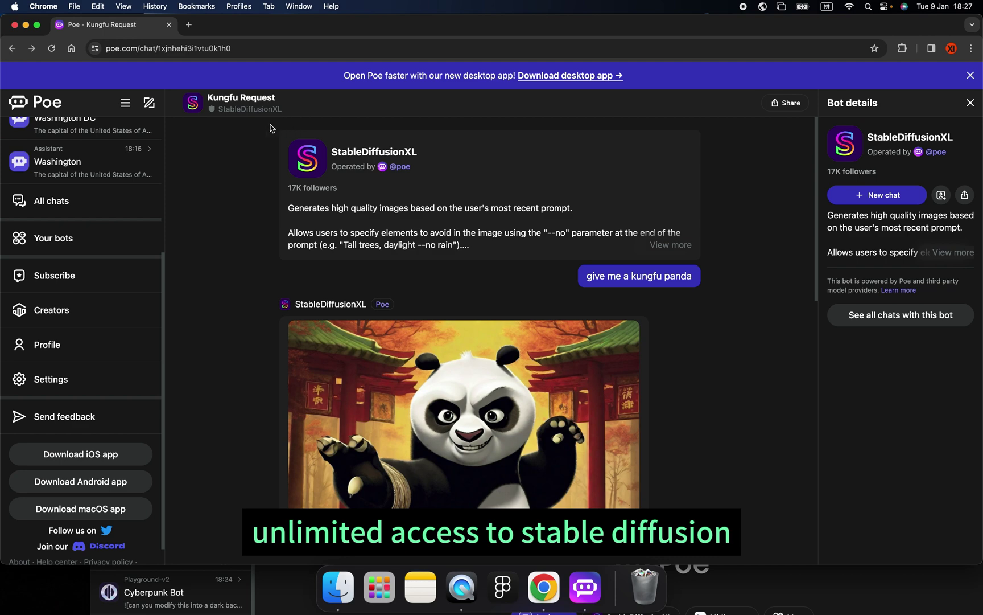
Go to Poe's new chat home page and browse through its row of official bots
click(149, 103)
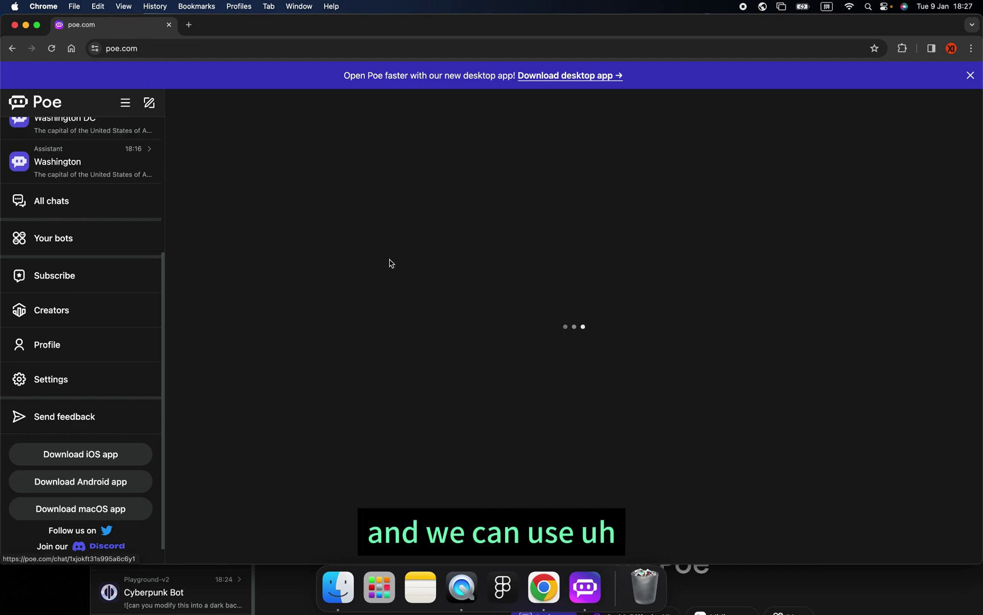
scroll(529, 330, down, 3)
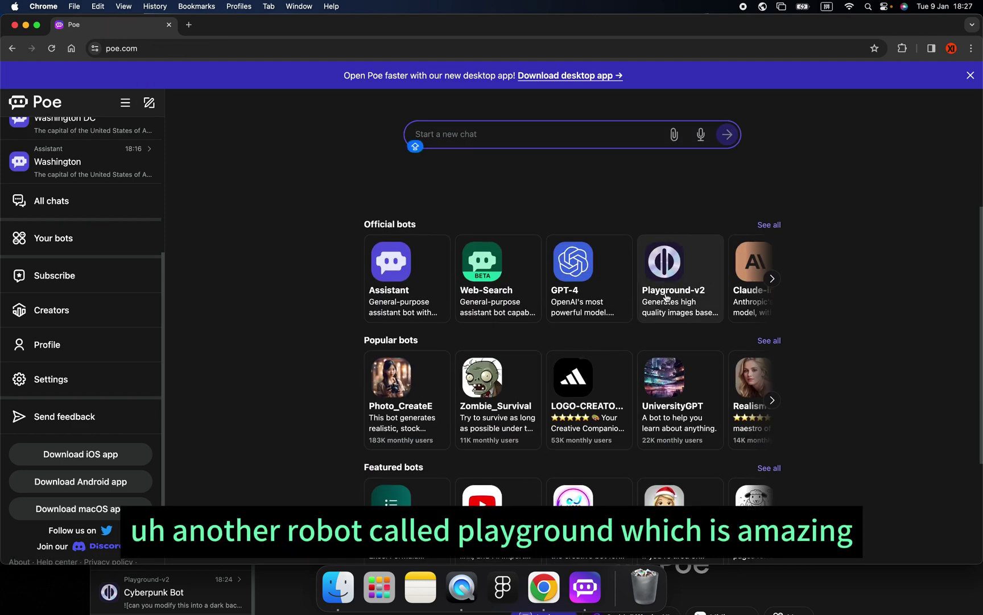
click(772, 279)
scroll(375, 285, left, 5)
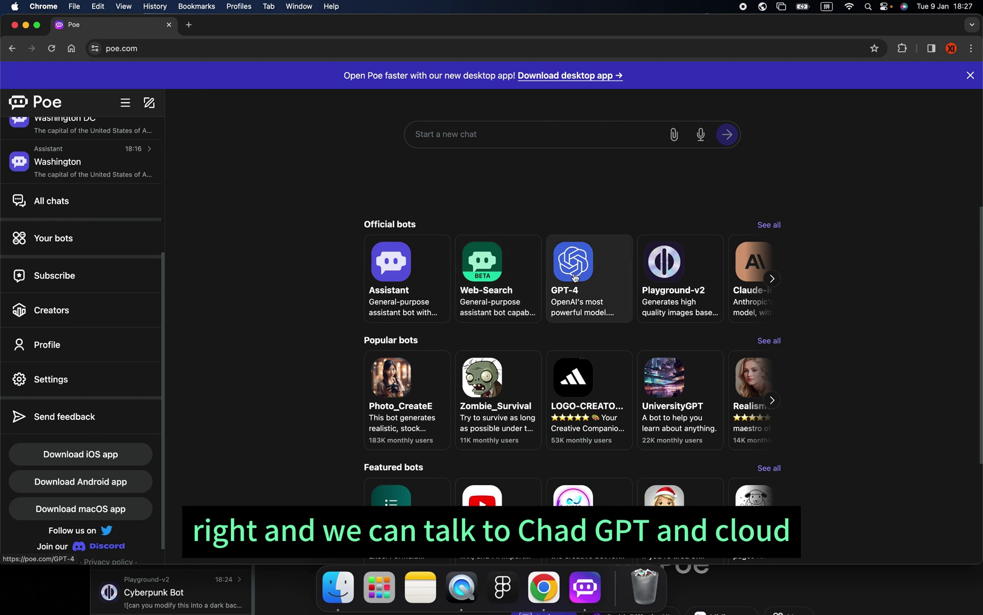
click(772, 279)
click(772, 279)
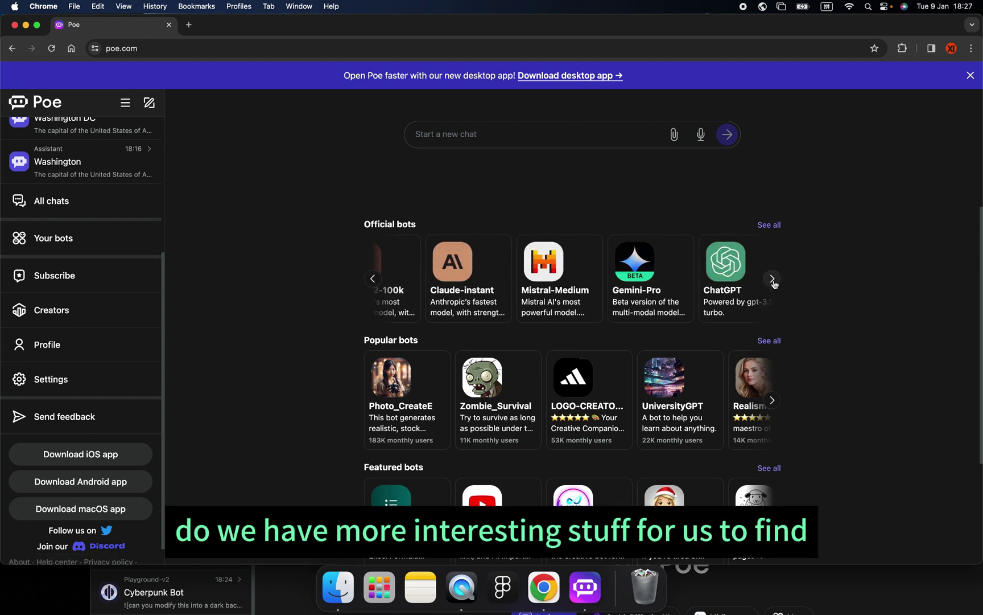
Examine the rest of the official bots row, continuing through to the Llama models
click(773, 279)
click(772, 279)
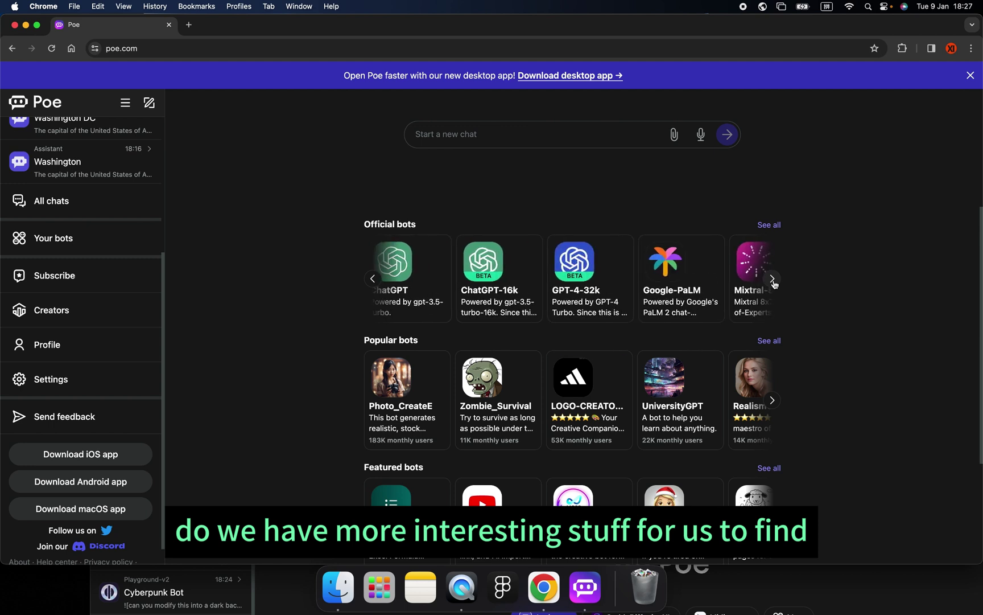
click(772, 279)
click(772, 279)
click(773, 279)
Show all official bots, search the bots for "midjourney", and open the Midjourney photo prompter bot
scroll(532, 139, up, 3)
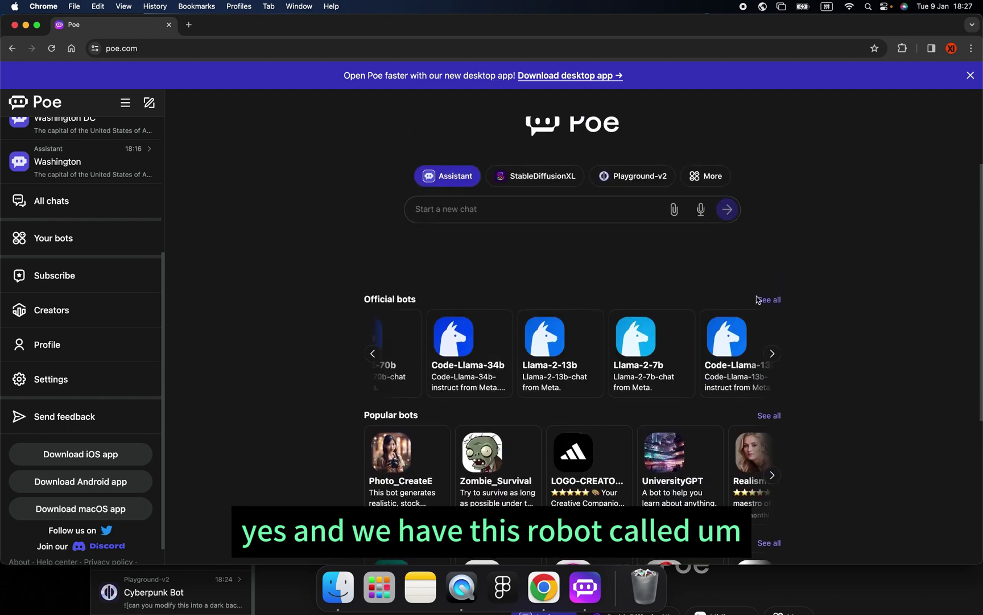
click(763, 291)
click(491, 136)
text(mid)
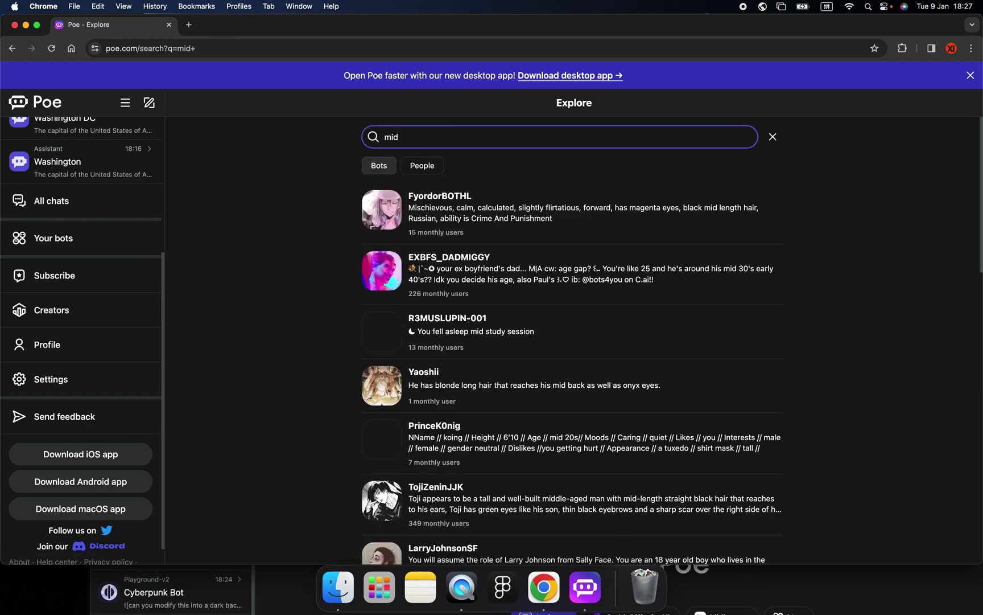
text(journey)
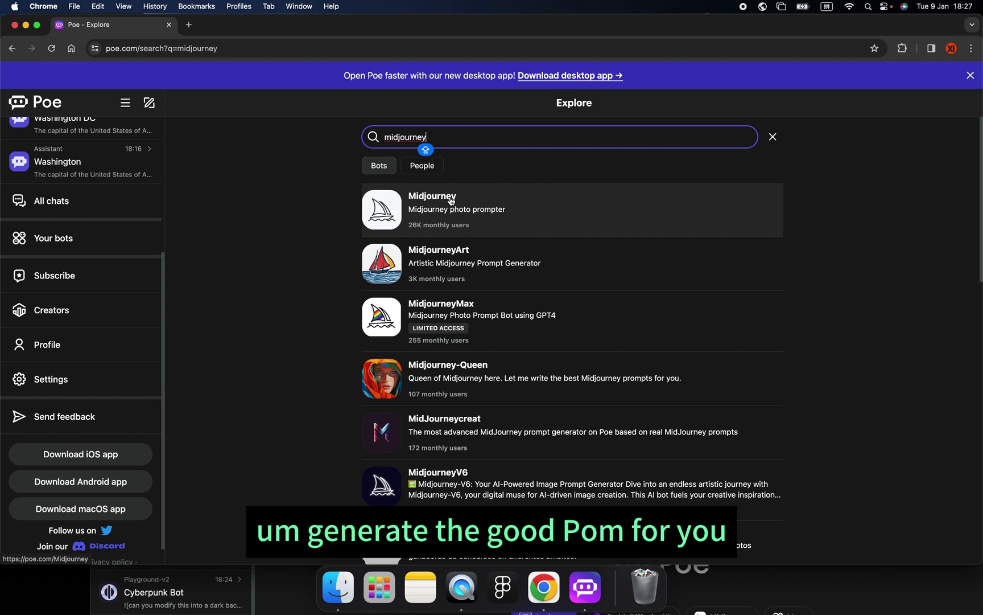
click(450, 200)
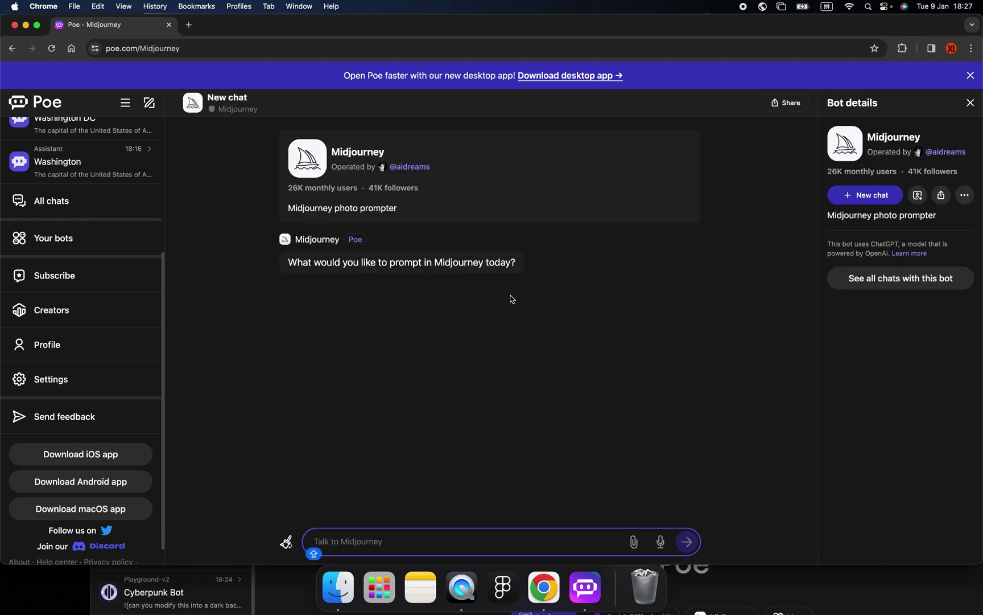
Send the Midjourney bot the message "I want to have a kongfu panda"
text(I want to ha)
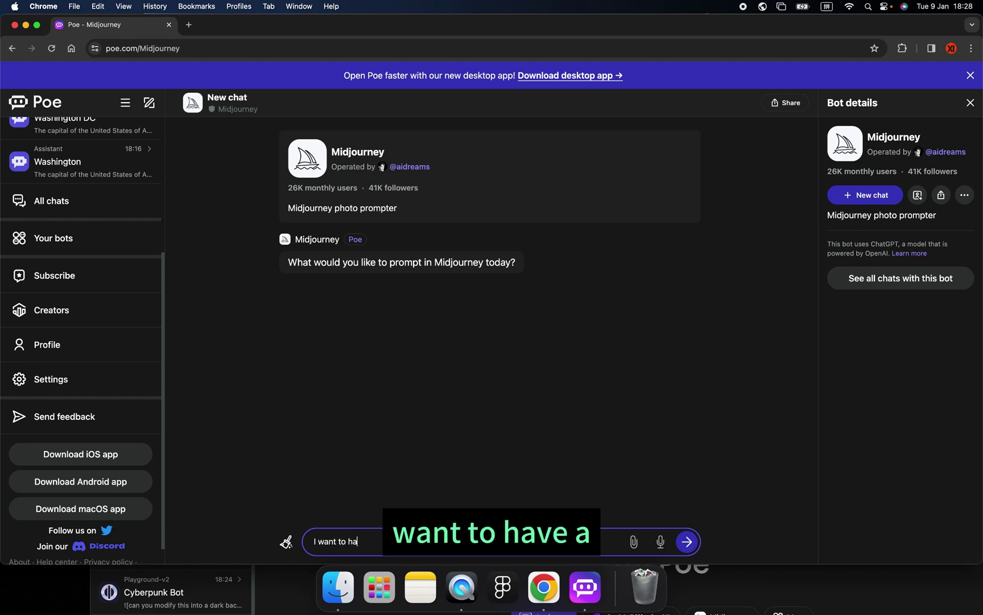
text(ve a kung fu)
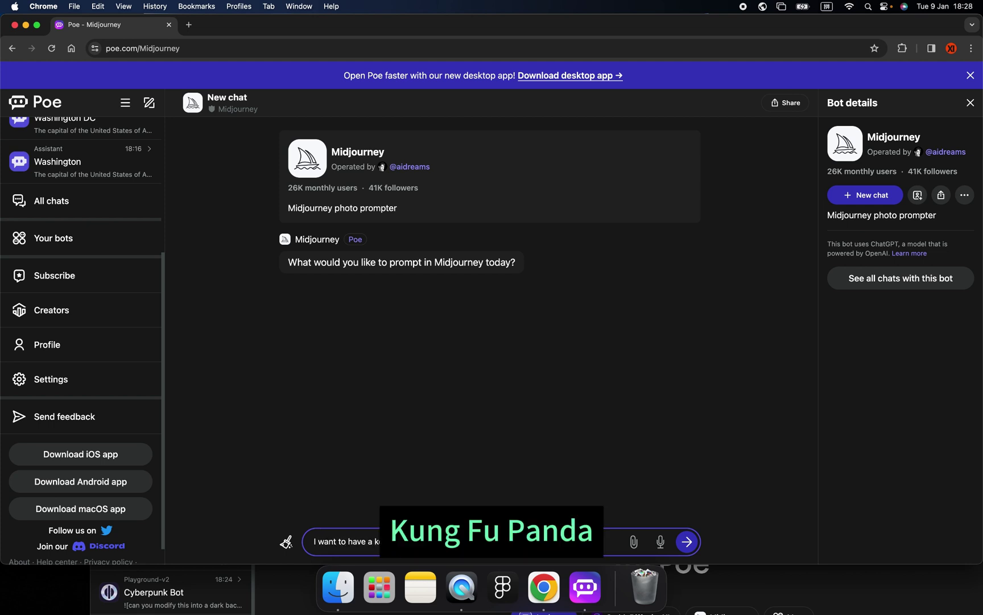
key(Return)
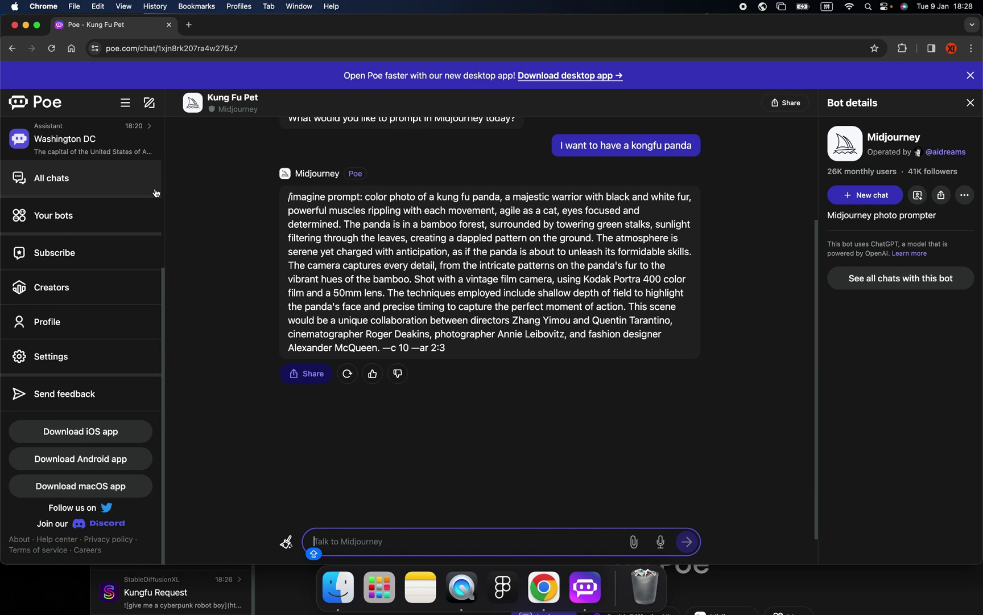
Return to the Poe home page and look over the official, popular, featured and new bot sections
scroll(80, 171, up, 3)
click(47, 101)
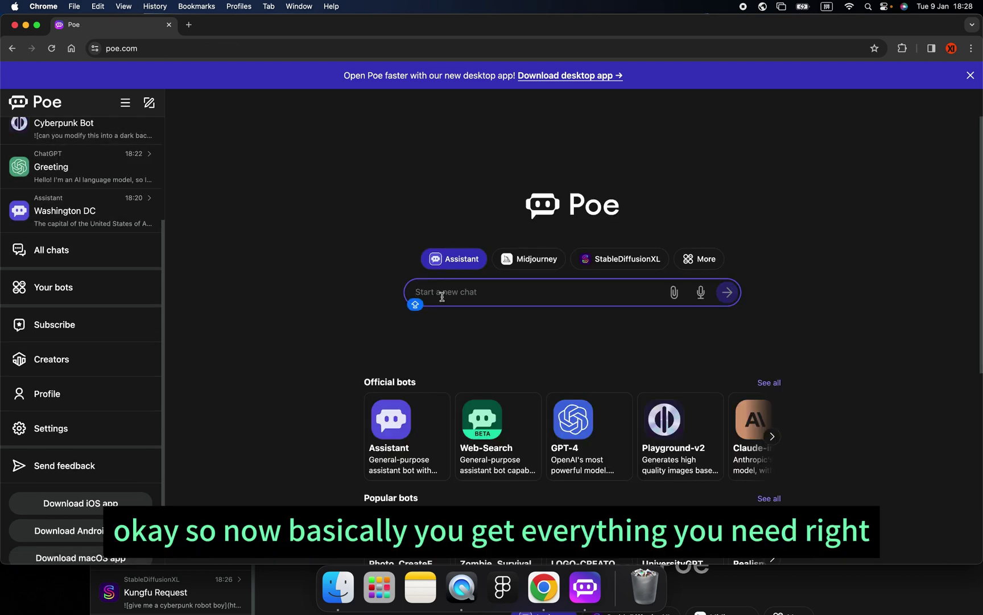
scroll(523, 348, down, 5)
scroll(555, 348, down, 5)
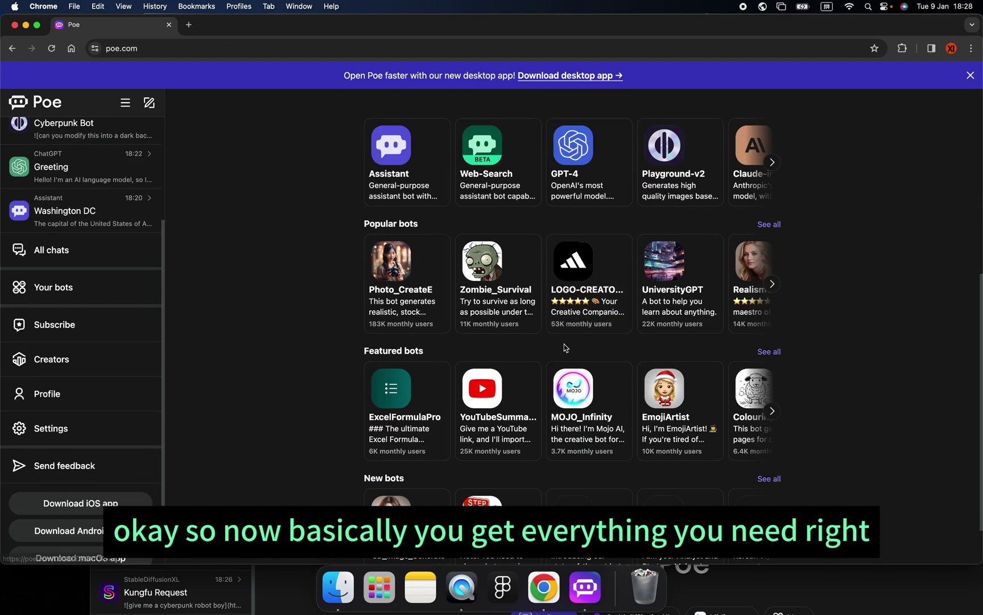
scroll(565, 346, up, 10)
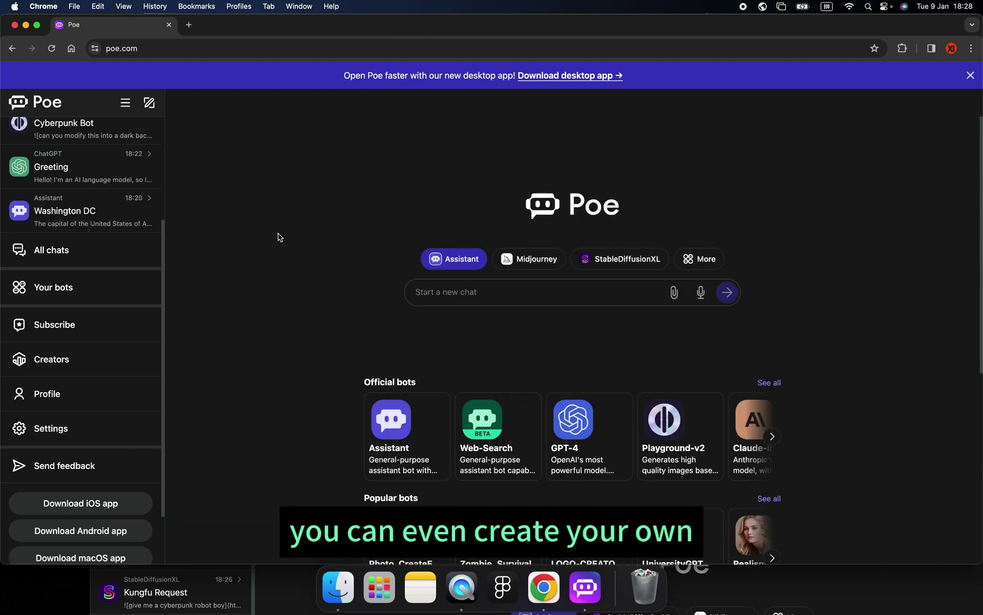
Open the form for creating a bot and select the default text in its Handle field
scroll(115, 162, up, 5)
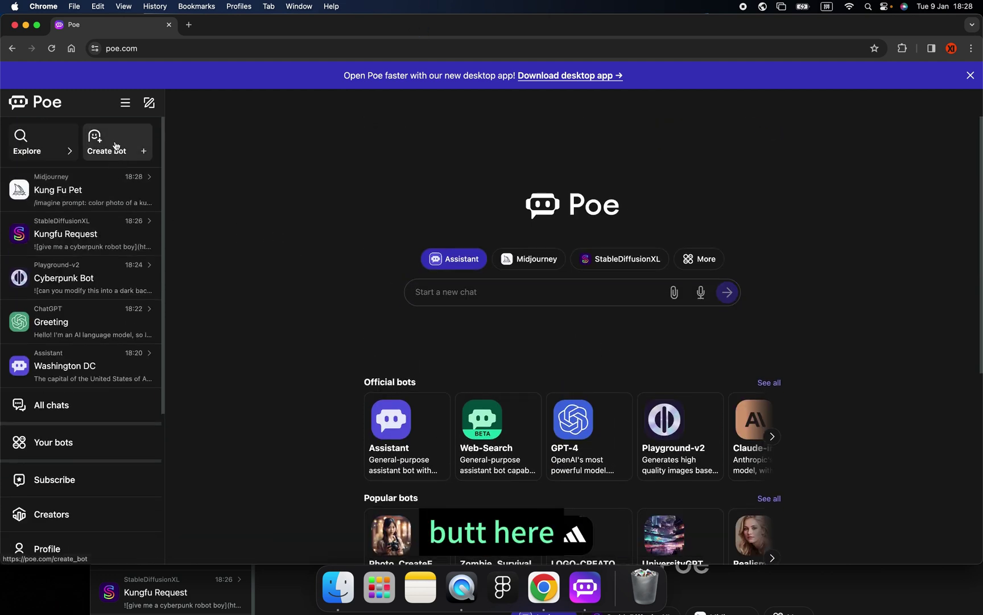
click(117, 147)
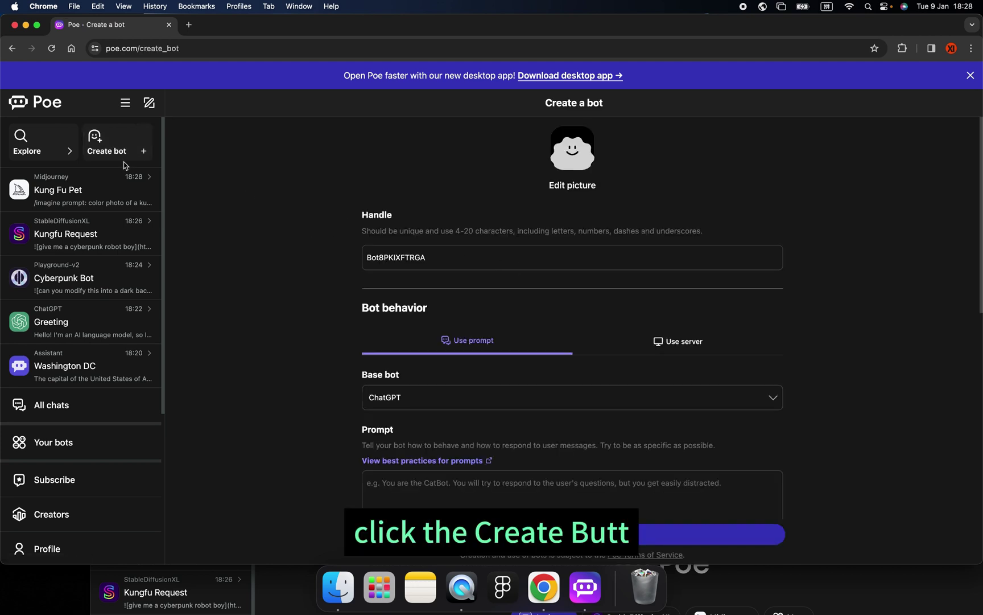
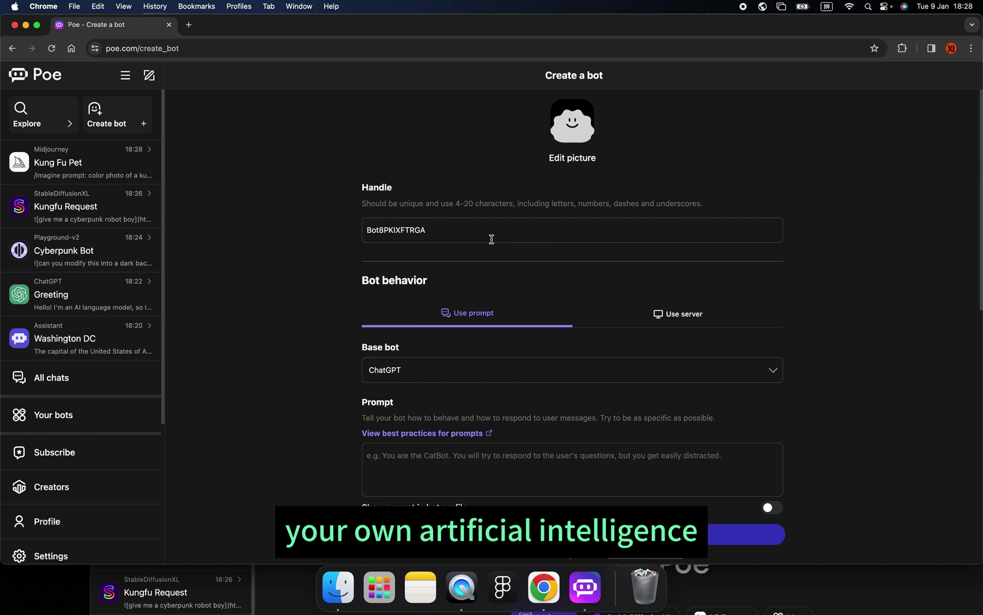
drag(463, 235, 334, 231)
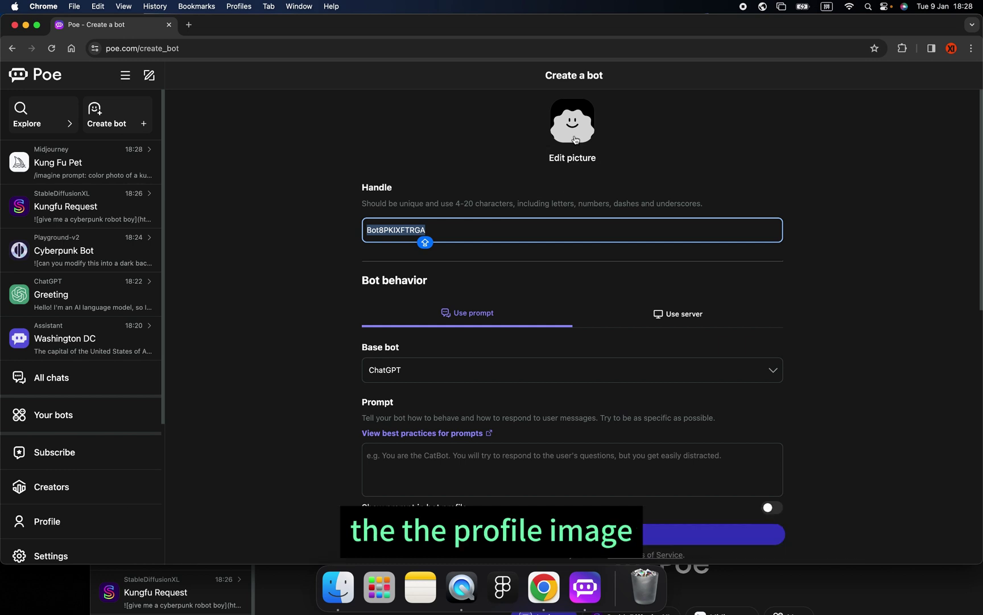
Review the available base bots for the new bot and keep ChatGPT as the choice
scroll(538, 266, down, 4)
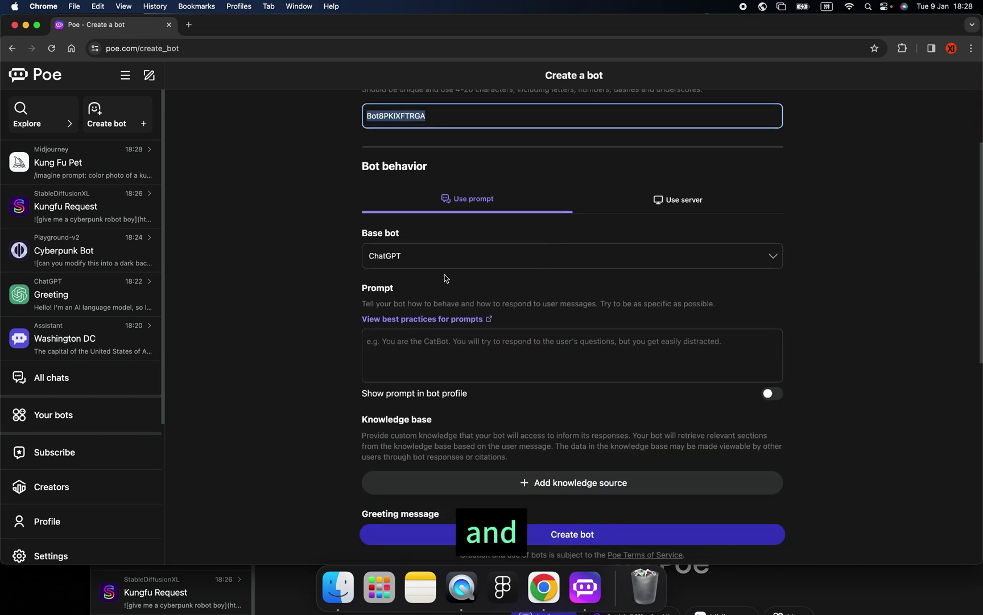
click(453, 257)
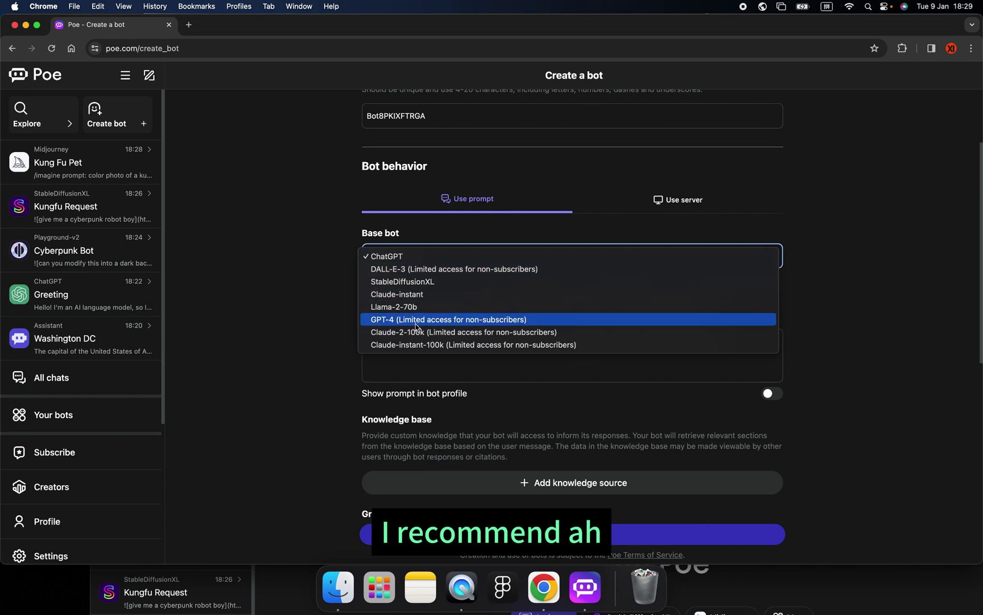
click(402, 257)
click(402, 257)
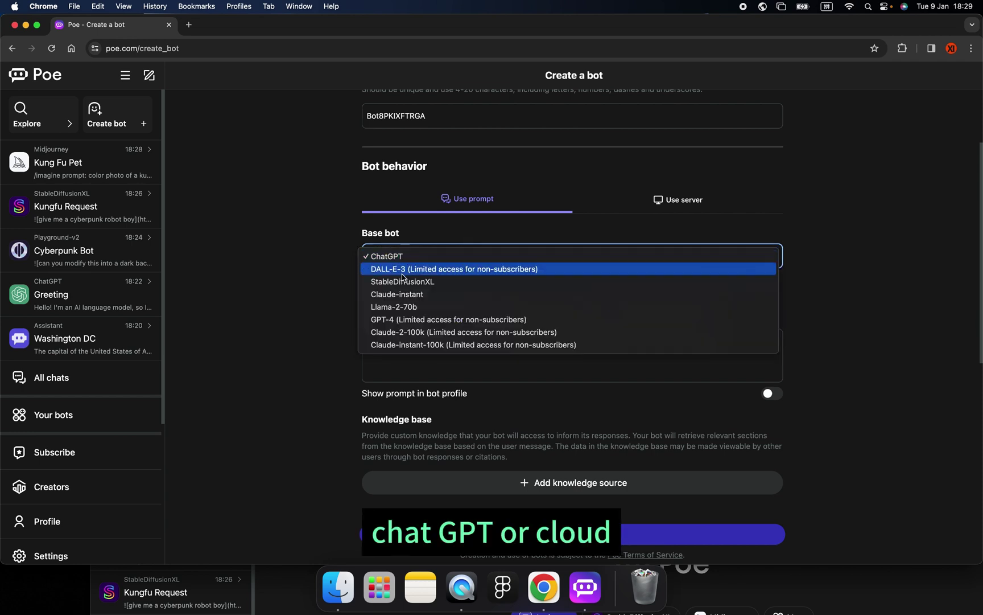
click(327, 286)
Enter "funny," as the beginning of the new bot's prompt
scroll(504, 300, down, 2)
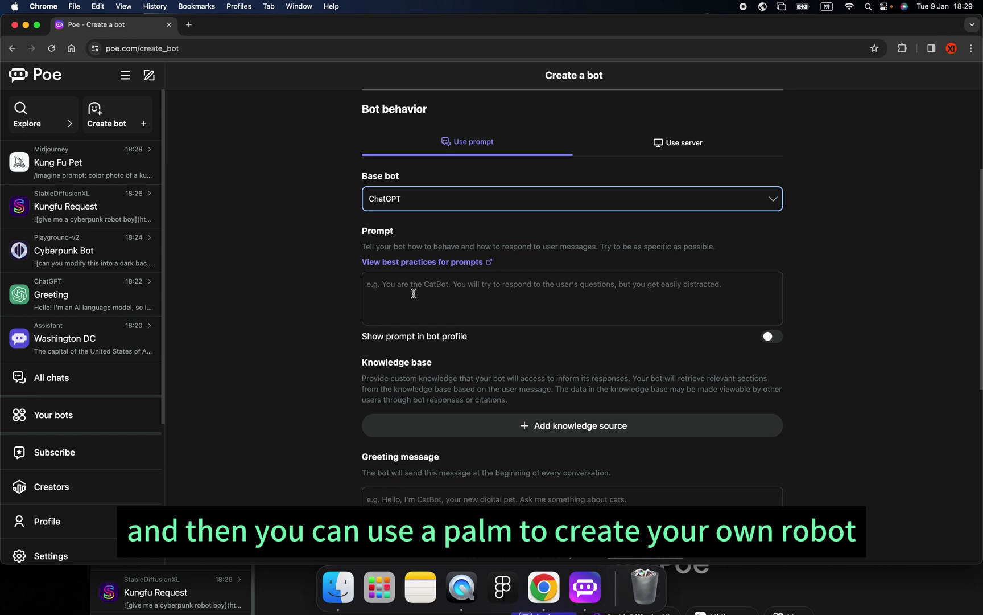
click(430, 287)
scroll(438, 296, up, 1)
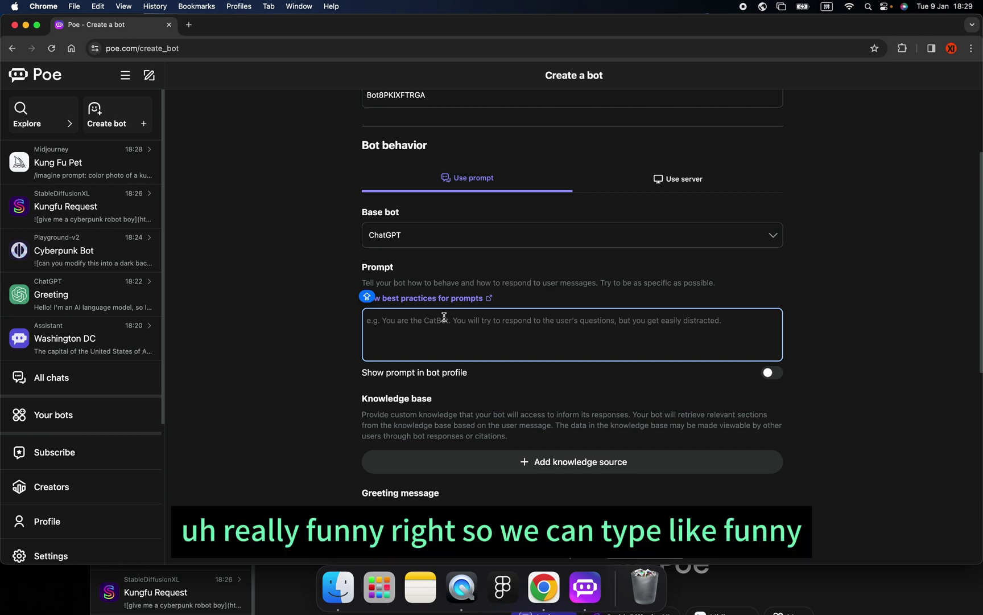
text(fun)
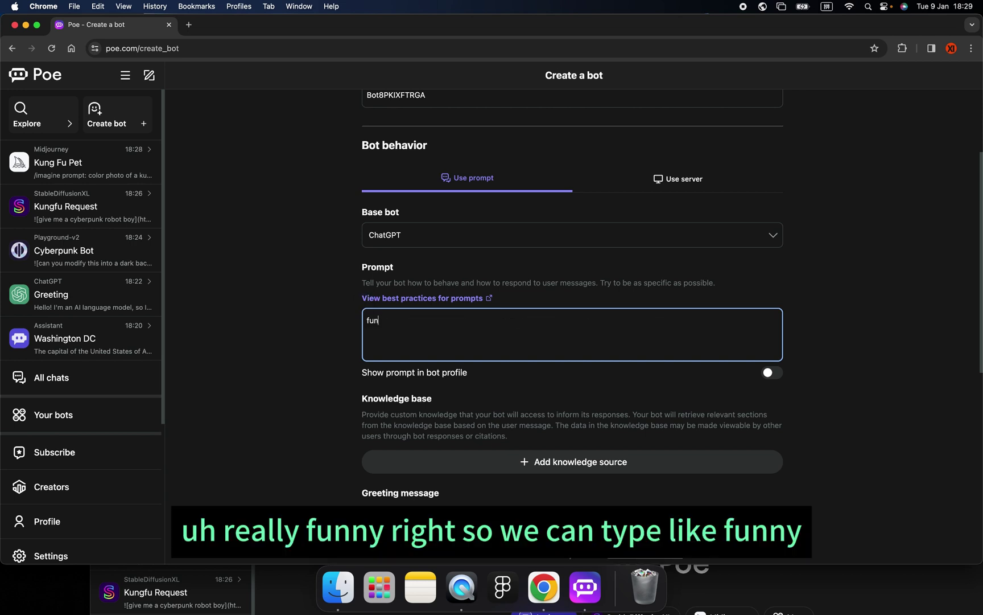
text(ncy,)
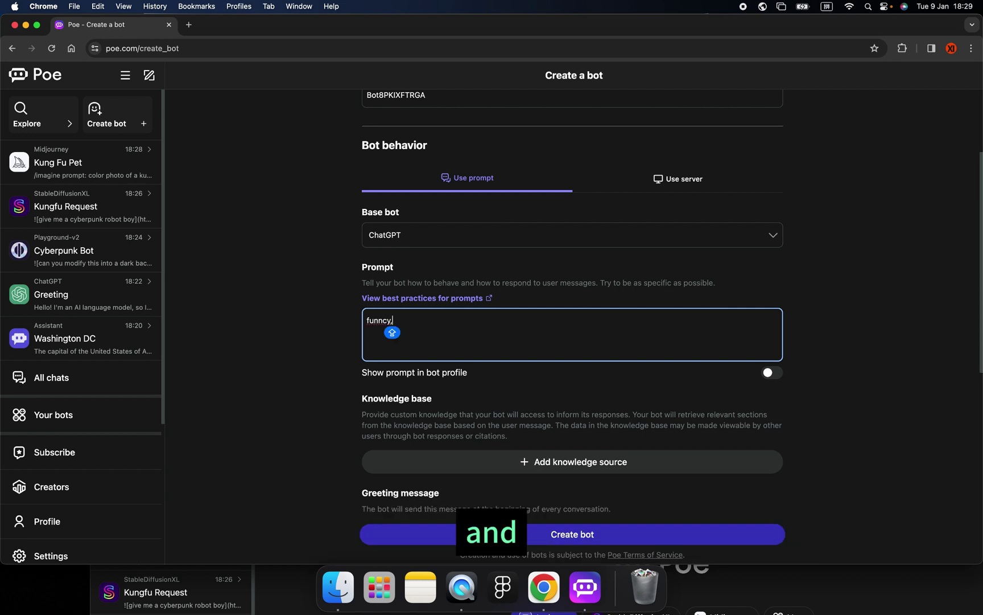
key(BackSpace)
key(BackSpace)
key(BackSpace)
text(y,)
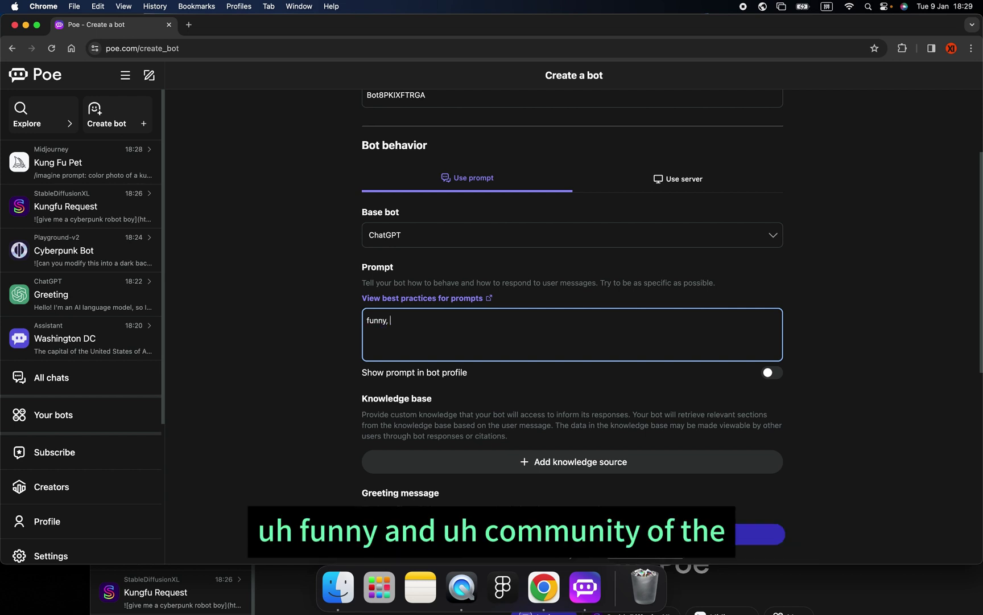
key(Caps_Lock)
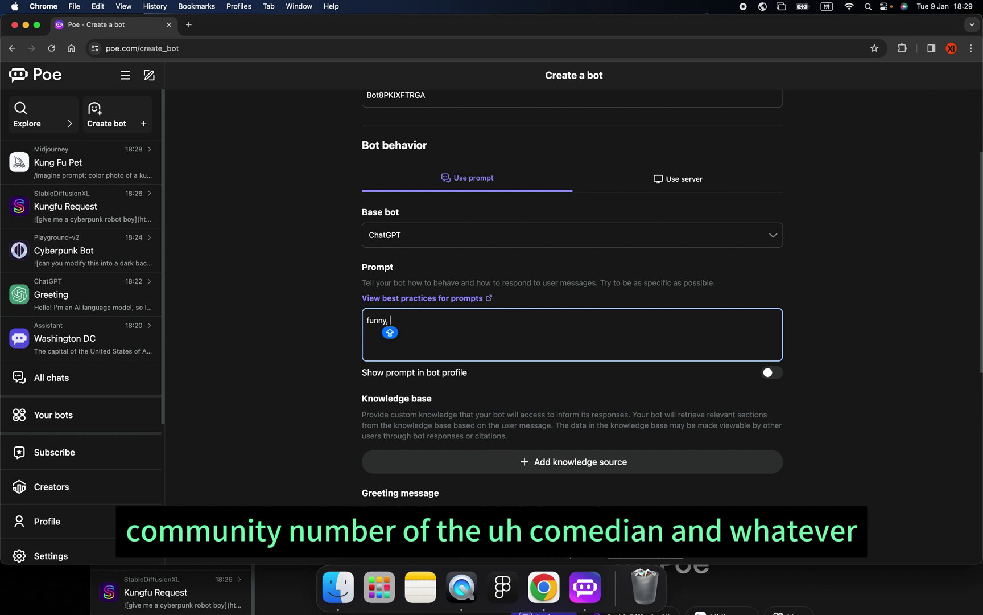
Clear all text from the new bot's prompt and leave the field
key(super+a)
key(BackSpace)
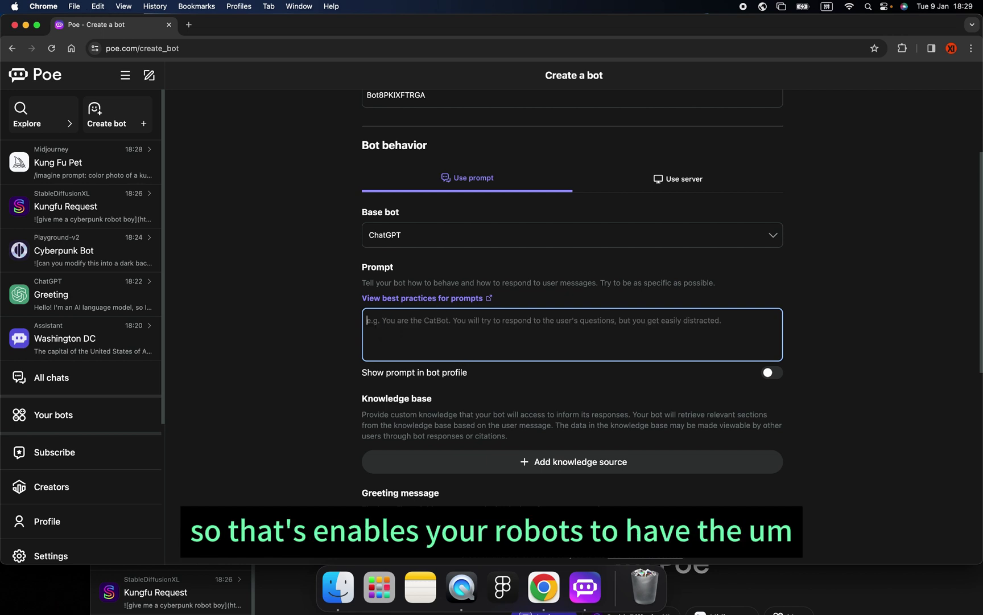
click(360, 300)
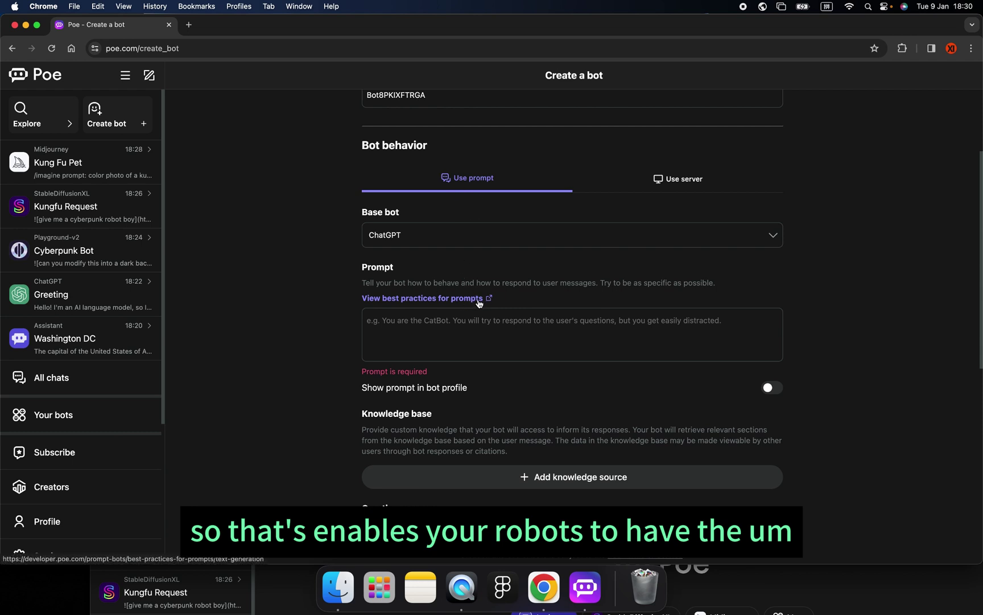
Examine the remaining bot settings: knowledge base, greeting message, bio, access and monetization
scroll(483, 320, down, 2)
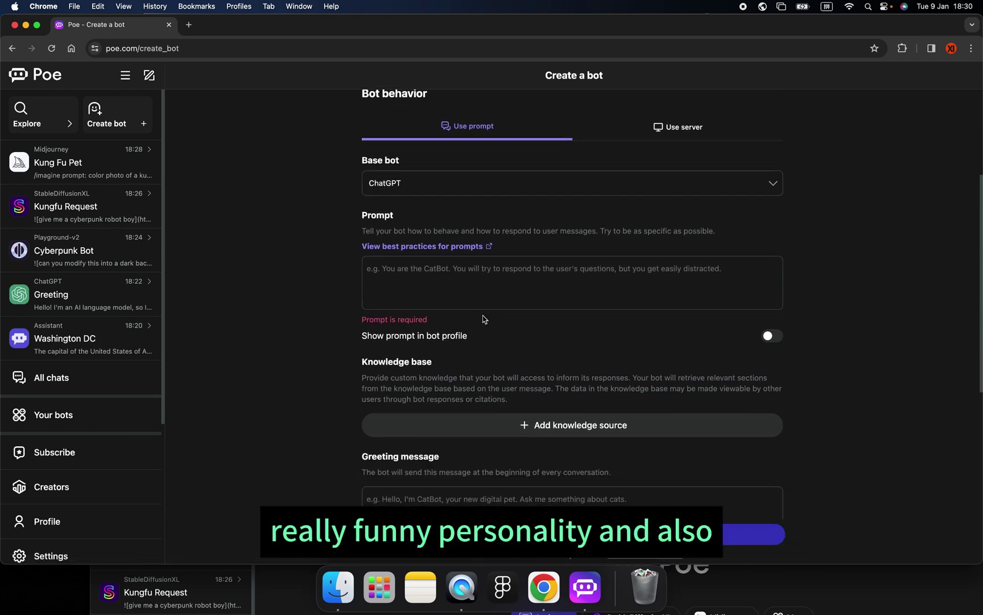
scroll(483, 319, down, 3)
scroll(503, 298, down, 1)
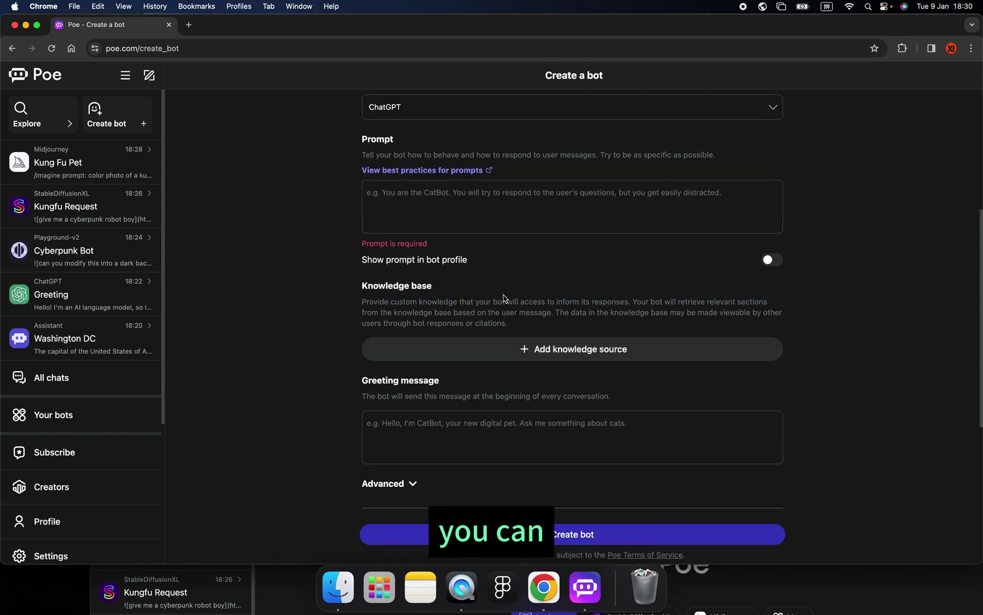
scroll(503, 298, down, 1)
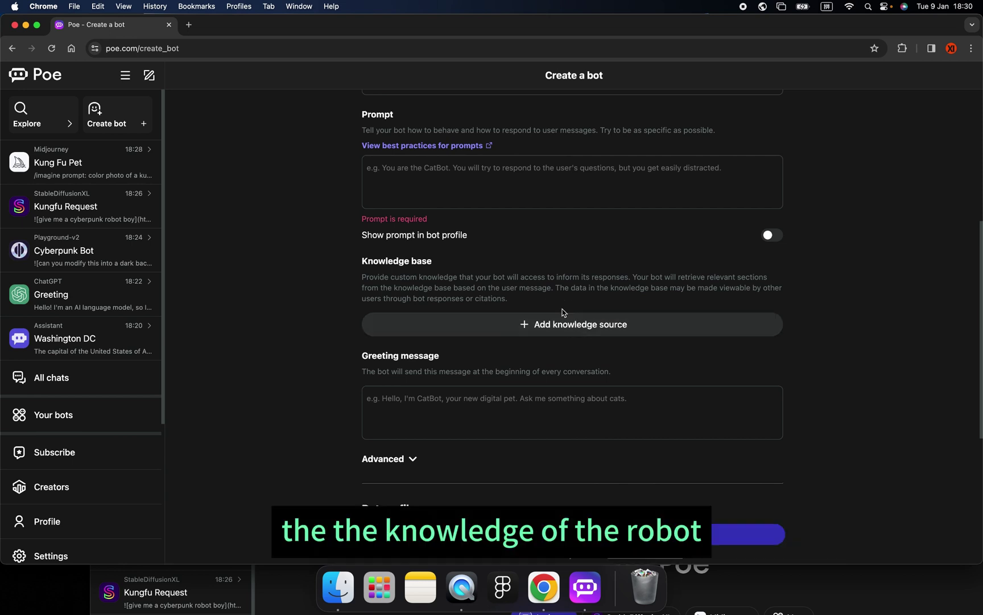
scroll(556, 327, down, 1)
scroll(556, 327, down, 4)
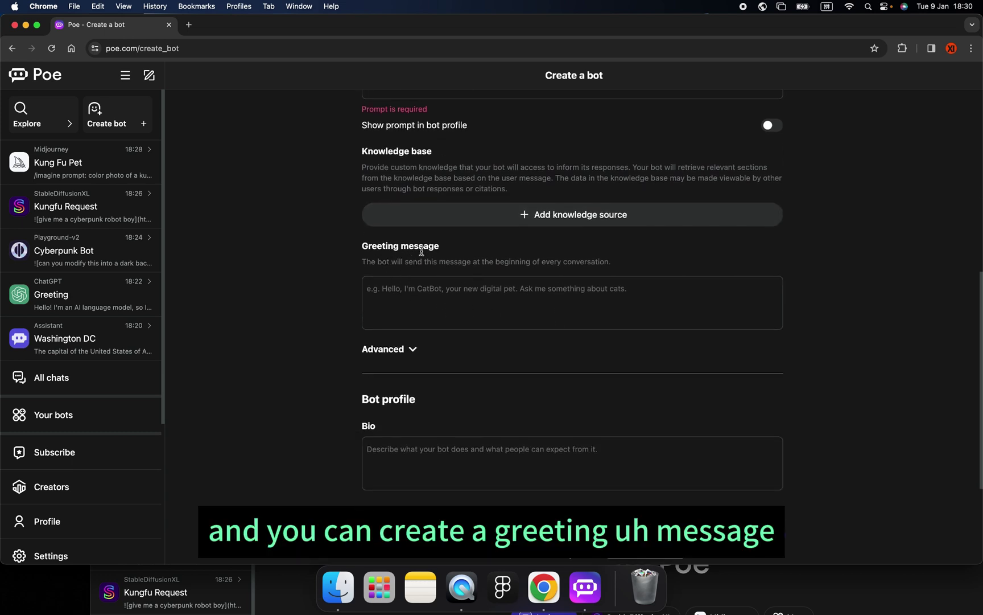
scroll(487, 297, down, 5)
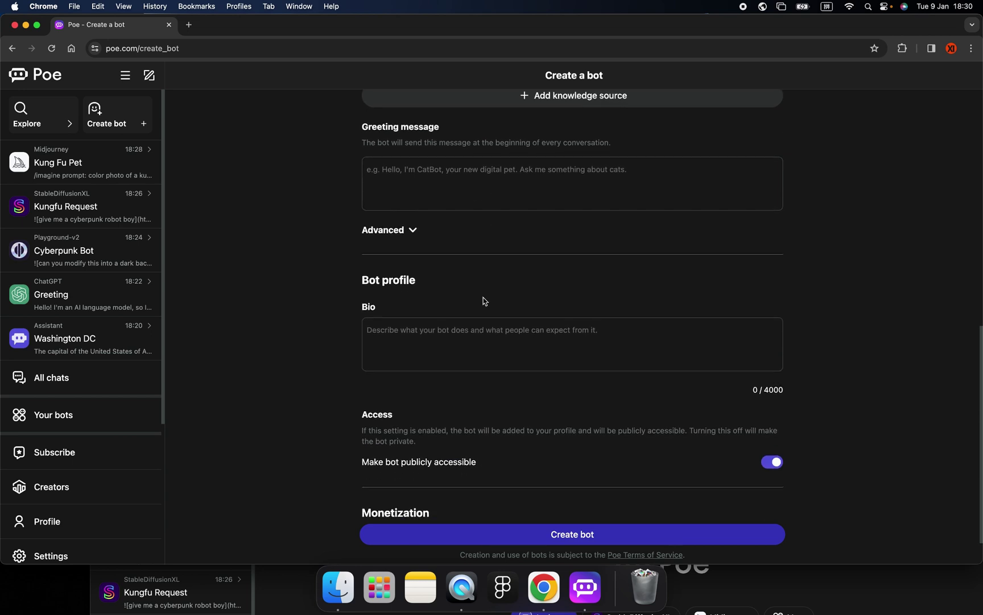
scroll(457, 298, down, 1)
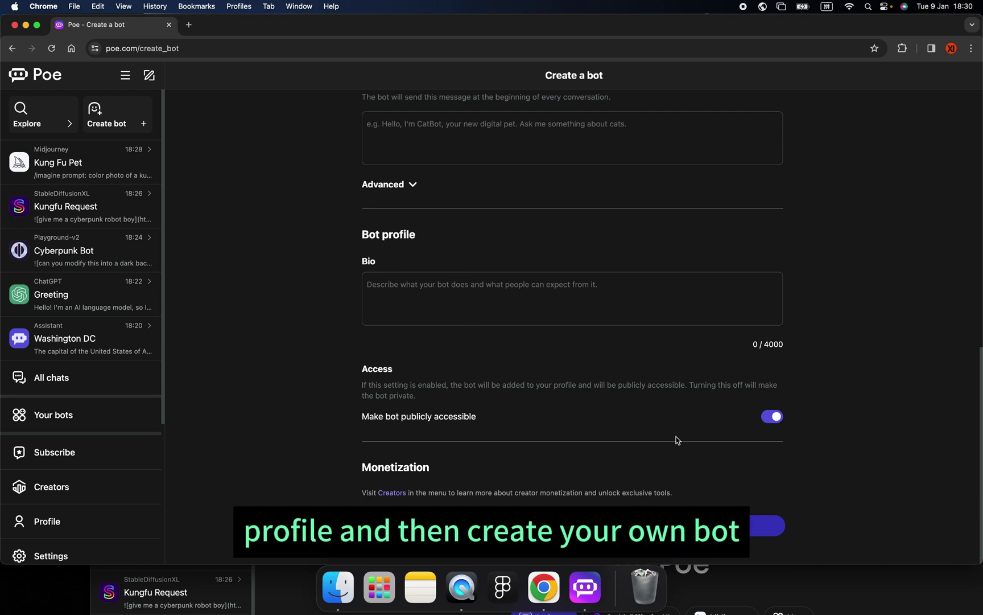
Try to create the bot, and switch its behavior from a prompt to Use server
click(580, 524)
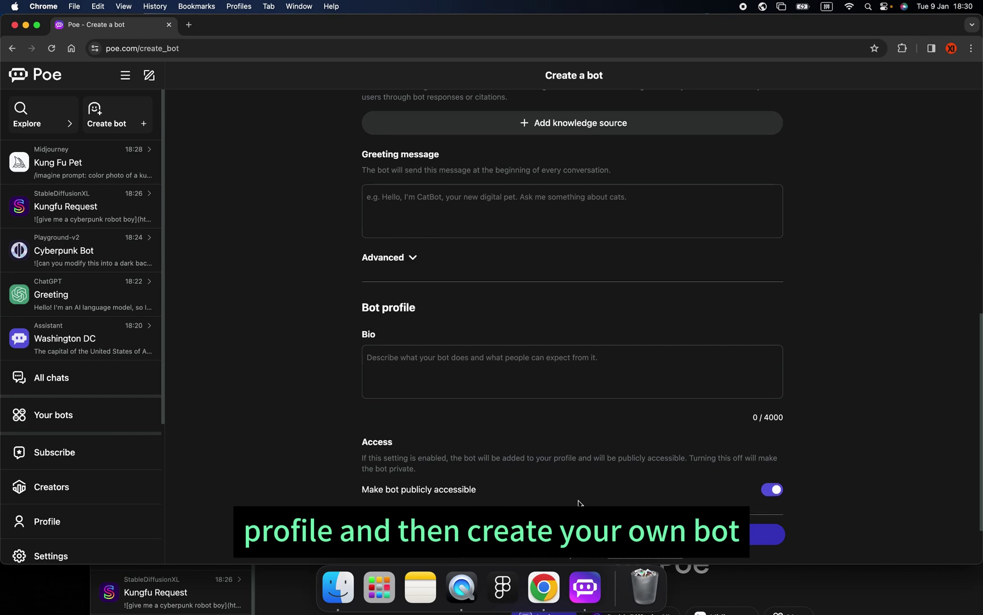
scroll(578, 474, down, 10)
scroll(544, 441, up, 10)
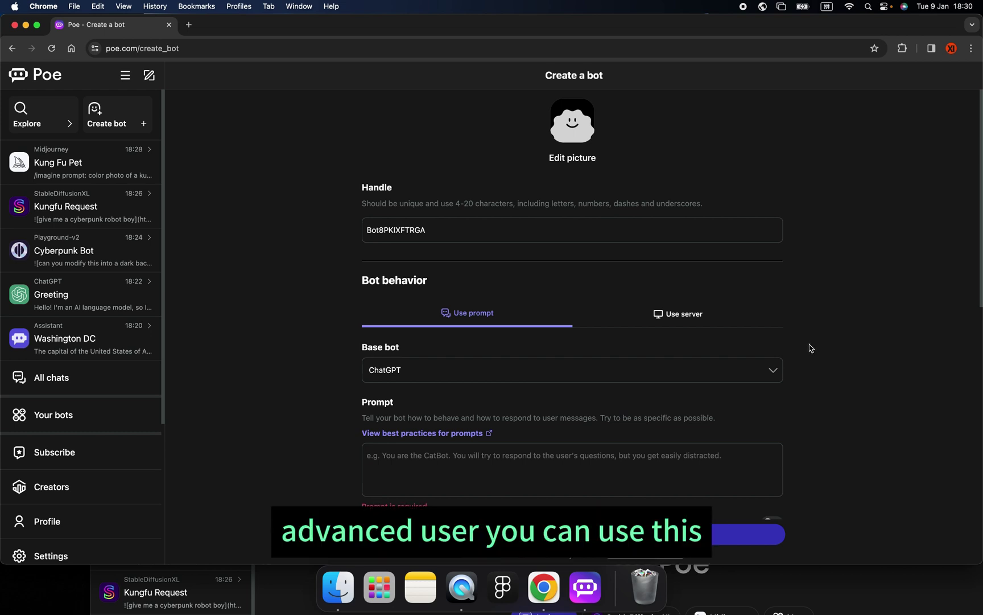
click(685, 315)
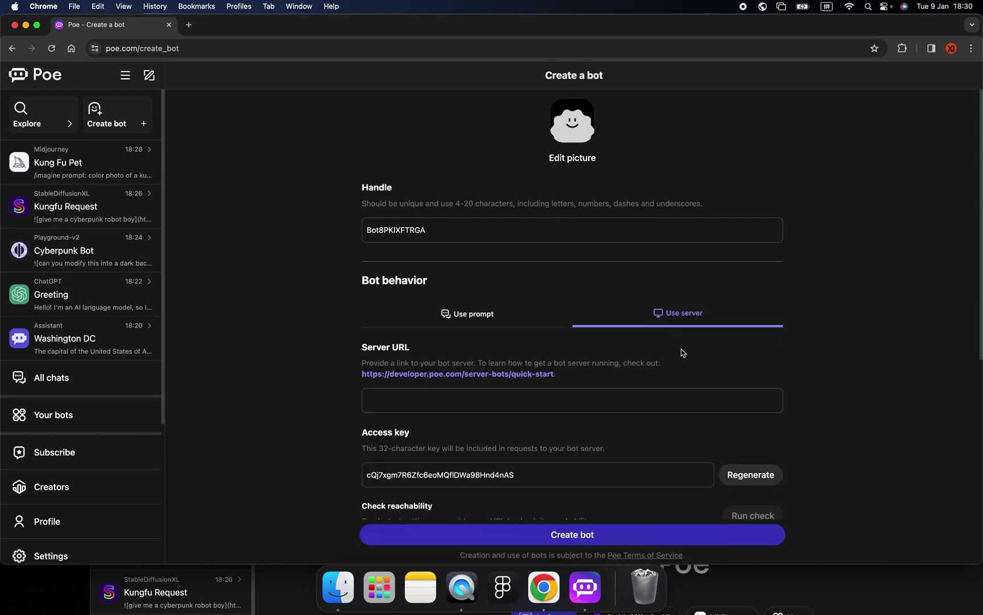
Review the server URL, access key and reachability settings, and switch the bot's behavior back to Use prompt
scroll(682, 351, down, 2)
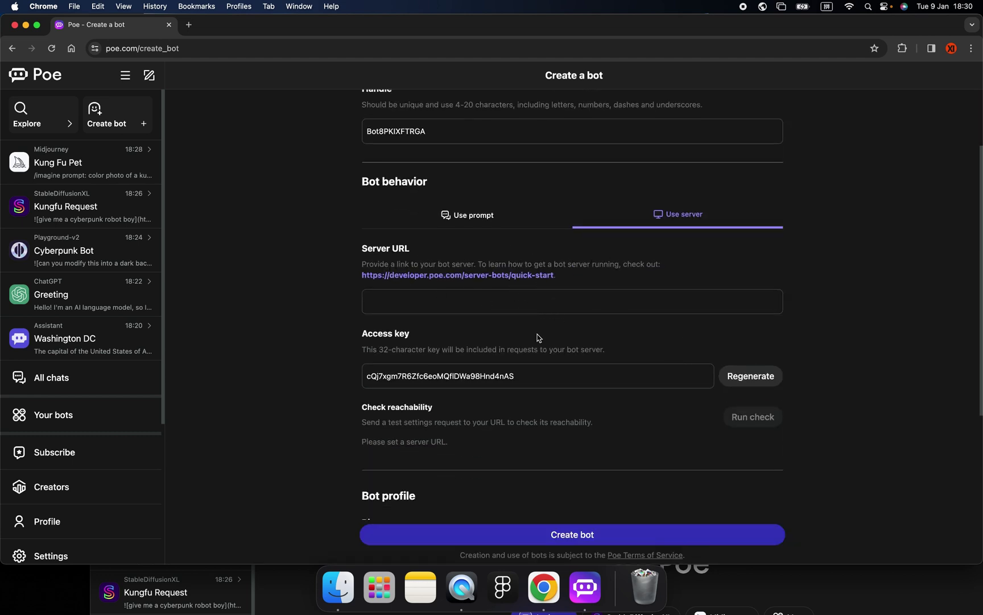
scroll(538, 336, down, 5)
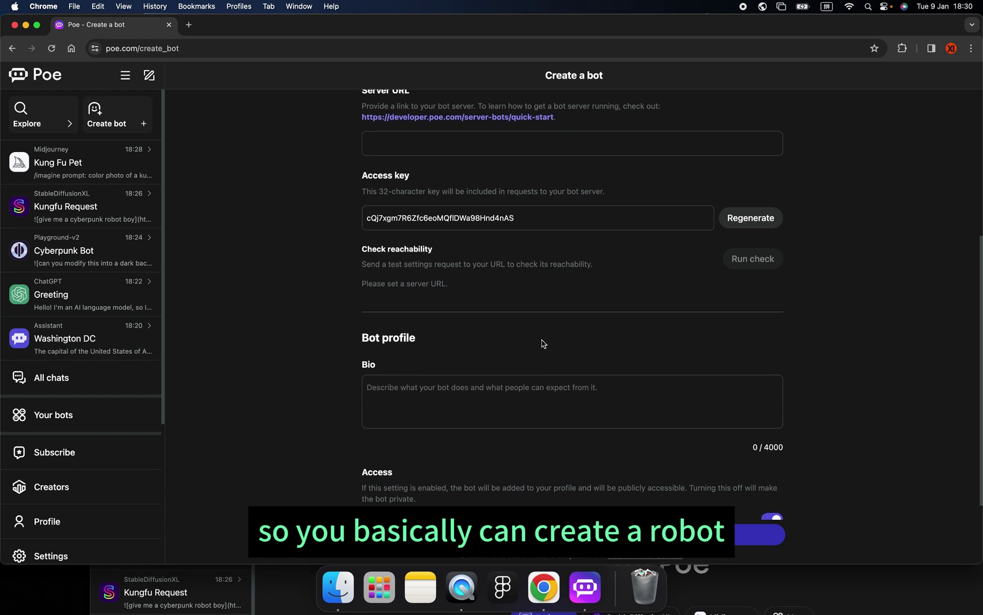
scroll(543, 342, up, 9)
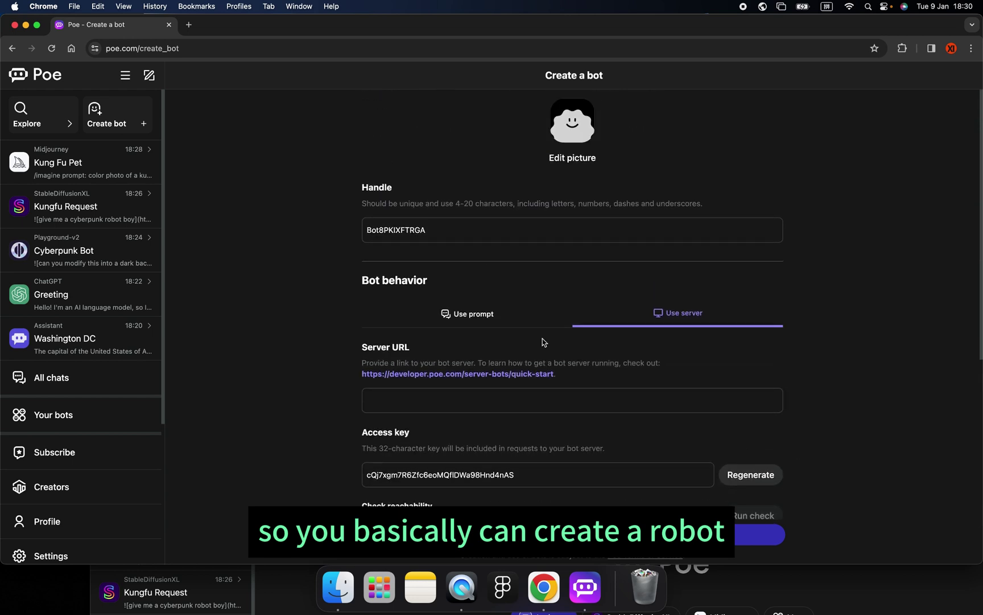
click(492, 322)
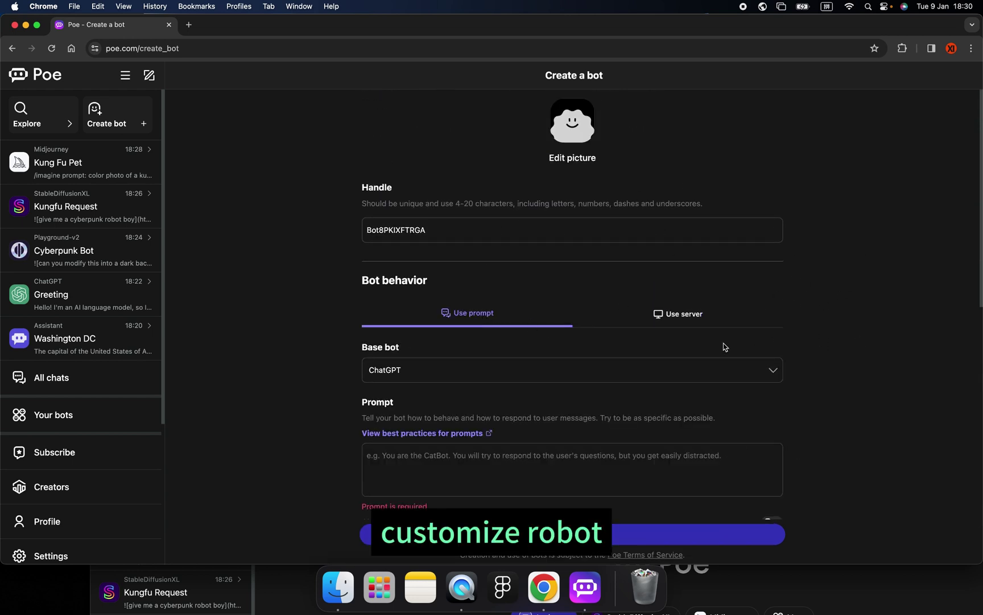
Review the prompt-based bot's remaining settings, including the knowledge source, greeting message, bio and public access
scroll(573, 325, down, 17)
scroll(561, 358, up, 6)
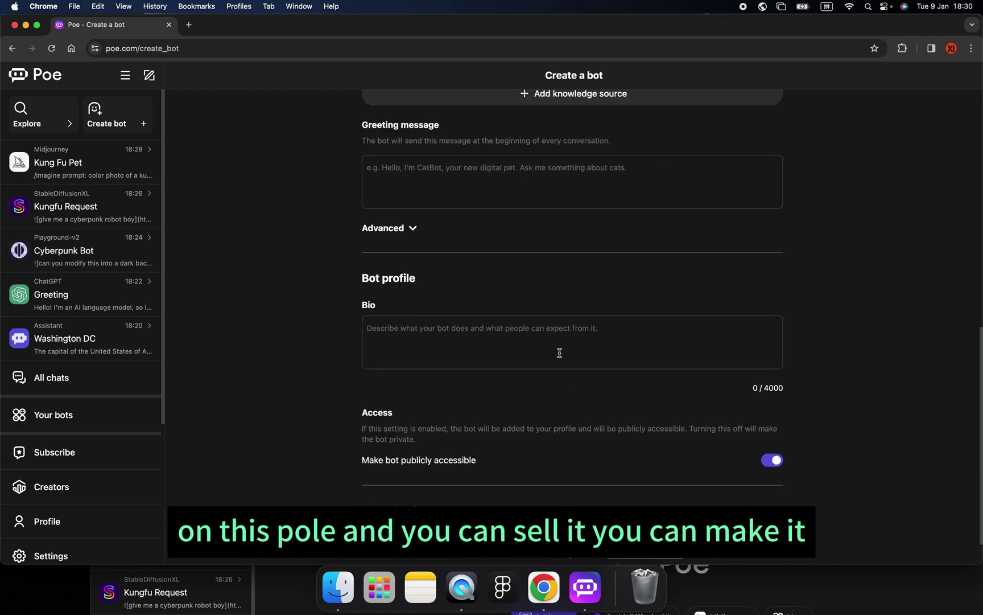
scroll(558, 352, down, 7)
scroll(558, 349, up, 20)
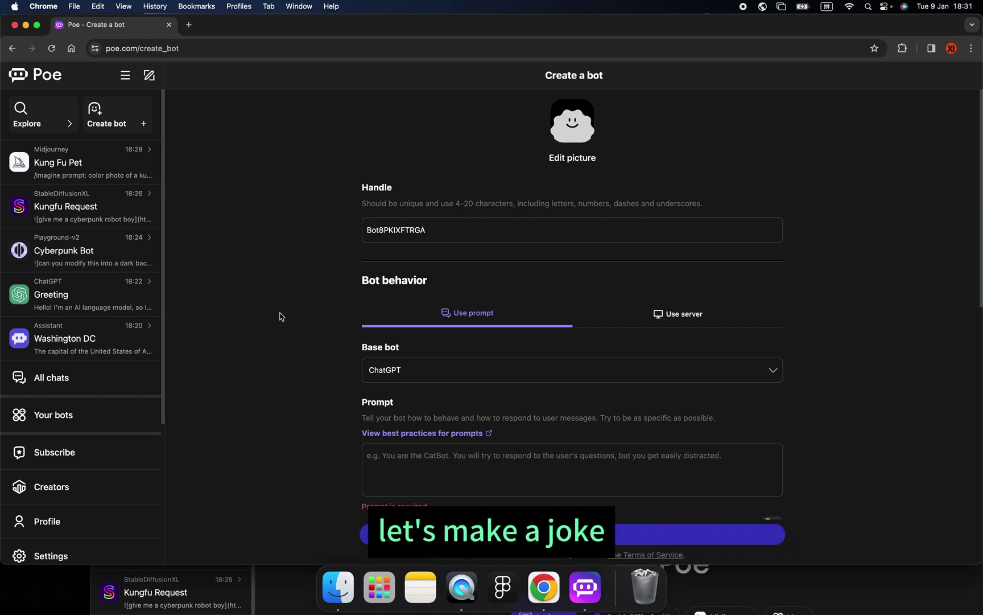
Show the delete option for the Kung Fu Pet chat and dismiss it without deleting the chat
scroll(120, 307, down, 1)
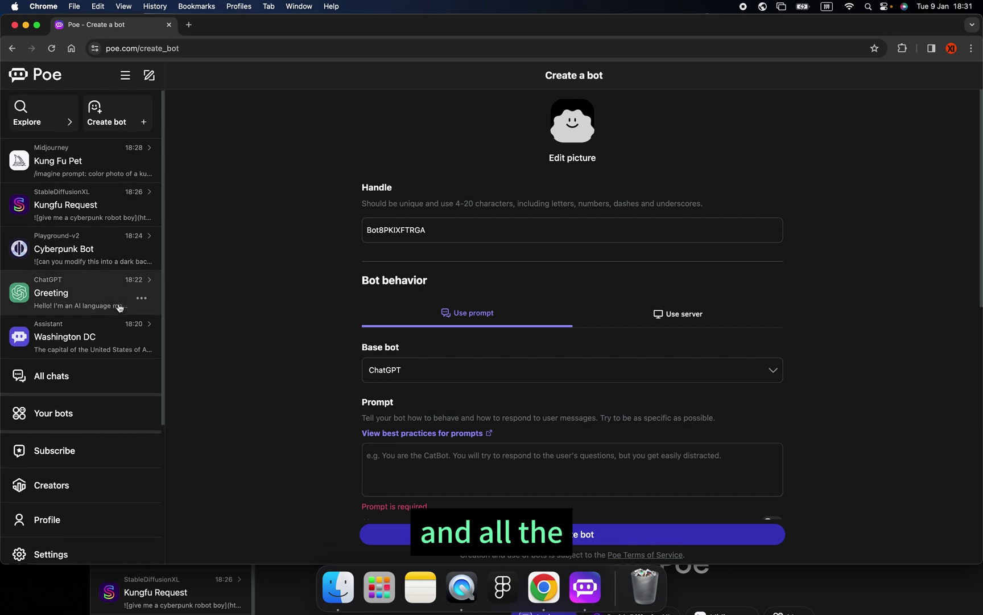
scroll(119, 307, down, 1)
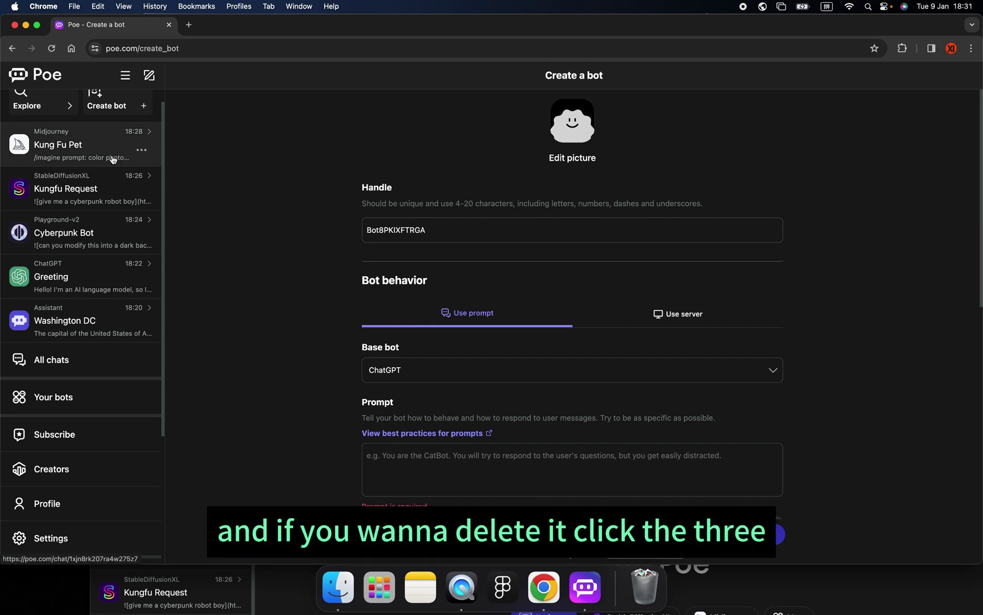
scroll(125, 165, up, 1)
click(141, 168)
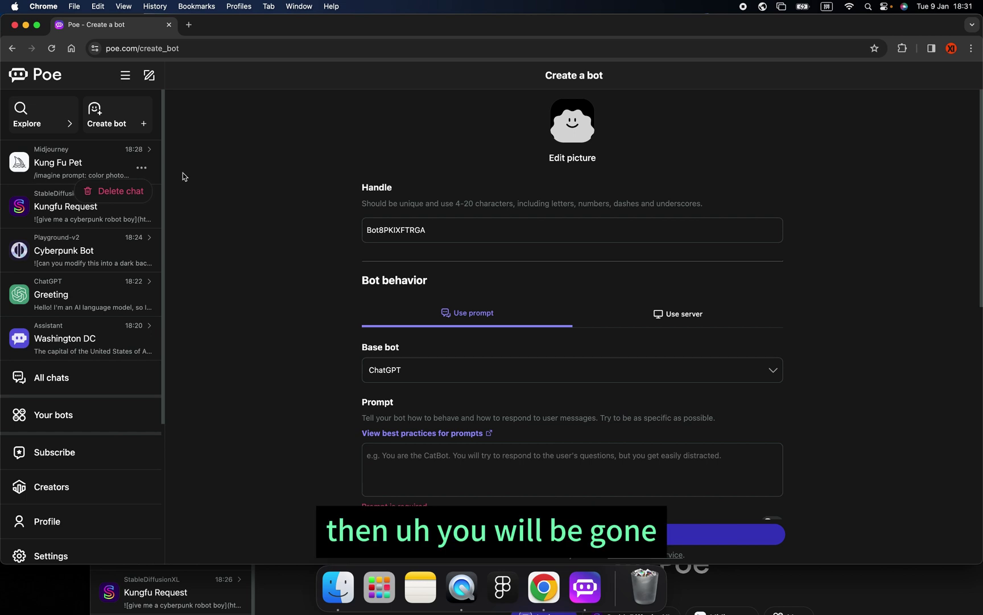
click(122, 178)
Open the Creators page to review how bot creators can join monetization
scroll(140, 251, down, 4)
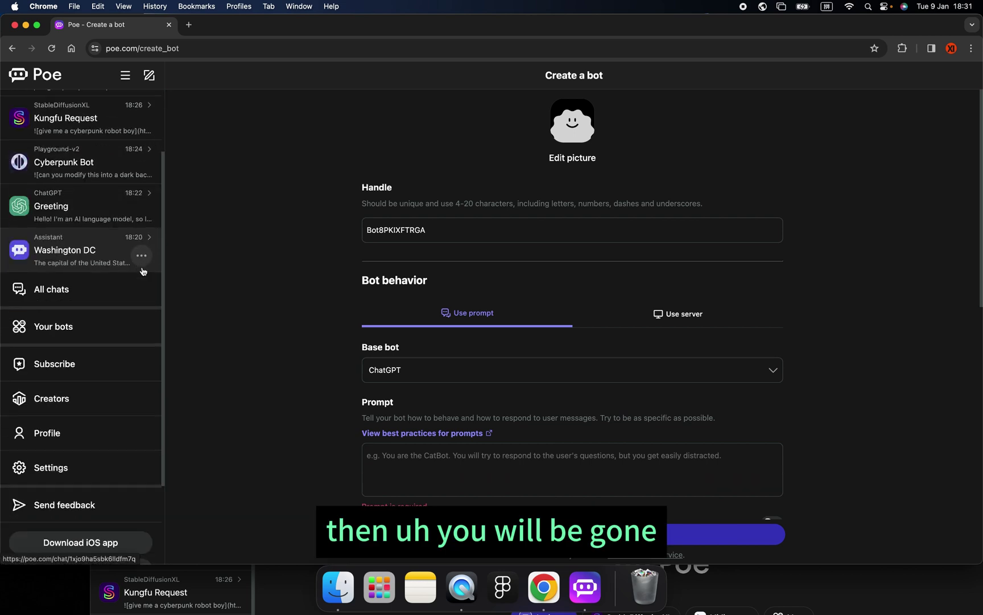
scroll(146, 277, down, 5)
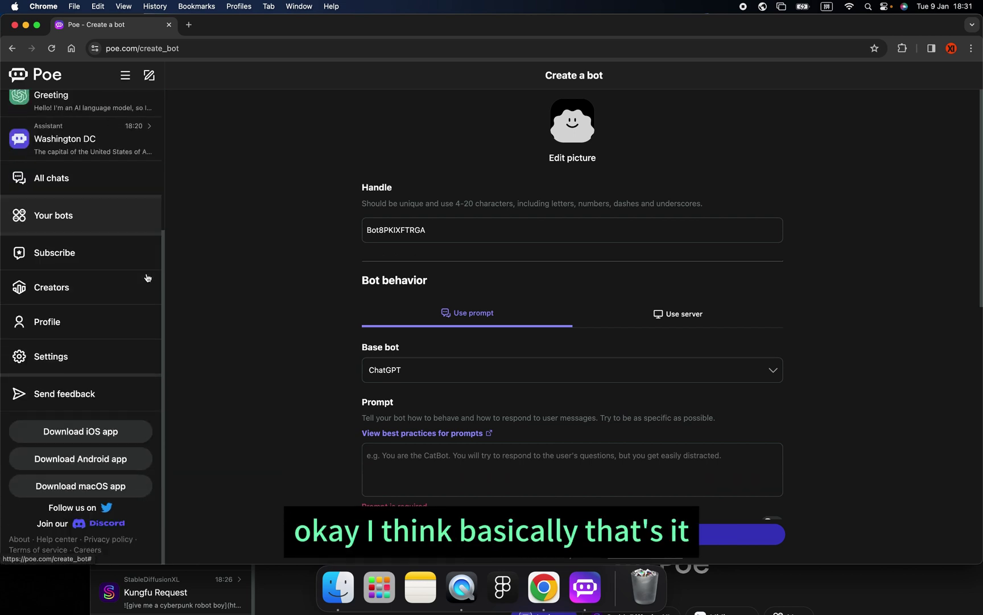
scroll(146, 277, up, 6)
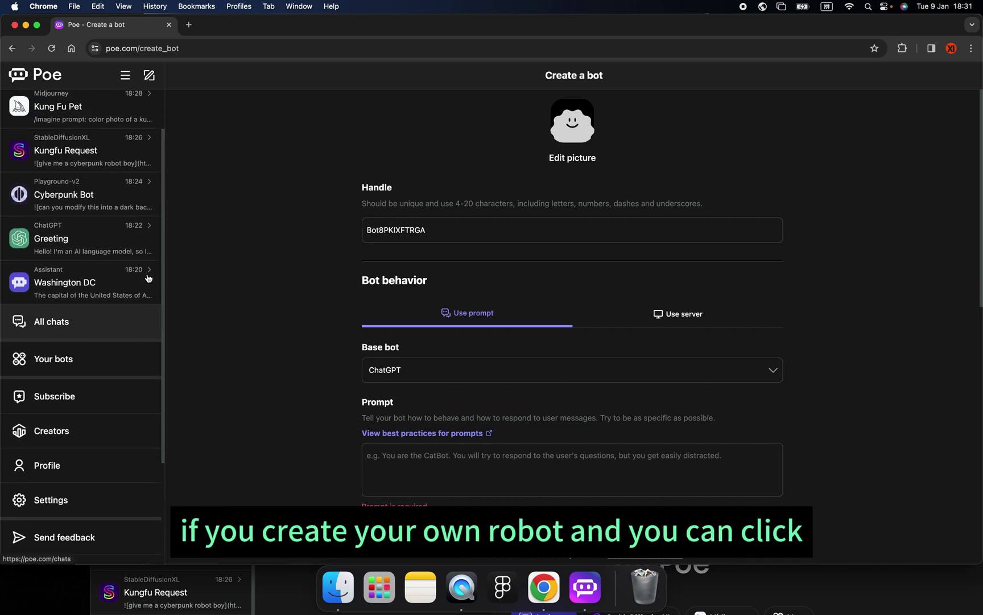
scroll(139, 244, up, 2)
scroll(100, 319, down, 5)
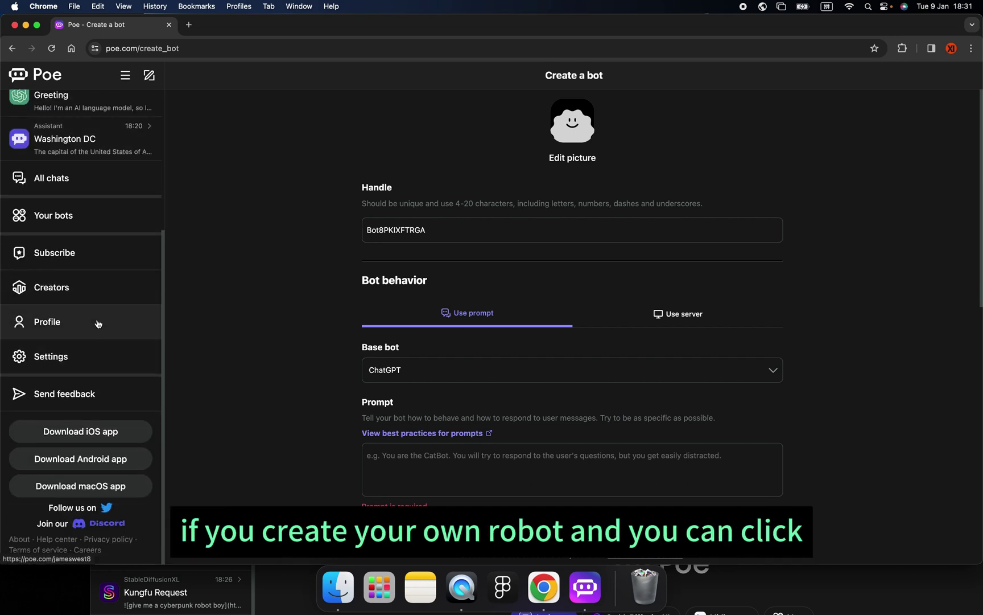
click(86, 295)
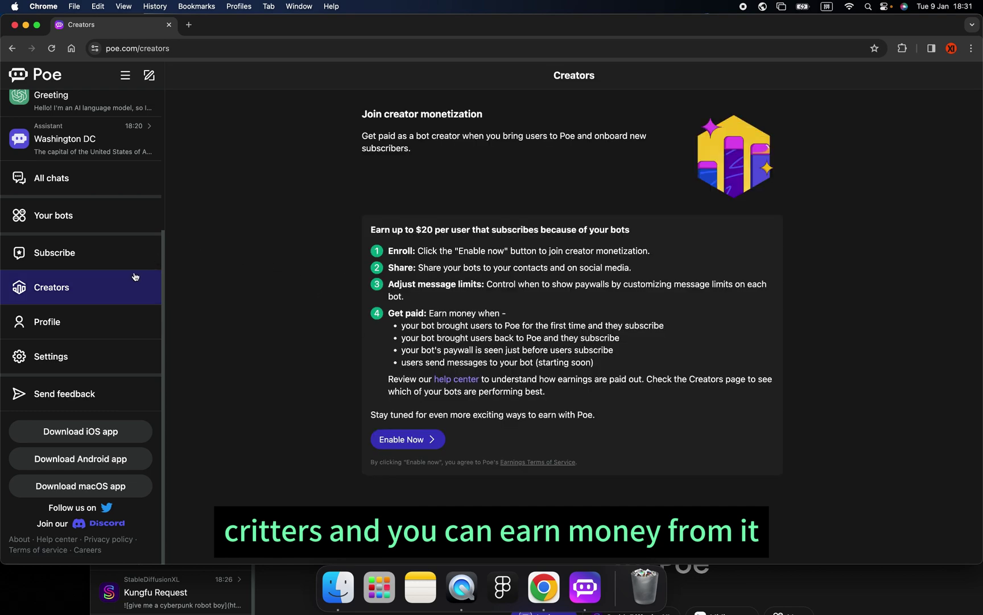
View the list of all chats and open the Greeting chat with ChatGPT
scroll(120, 276, up, 7)
scroll(113, 284, down, 3)
click(99, 310)
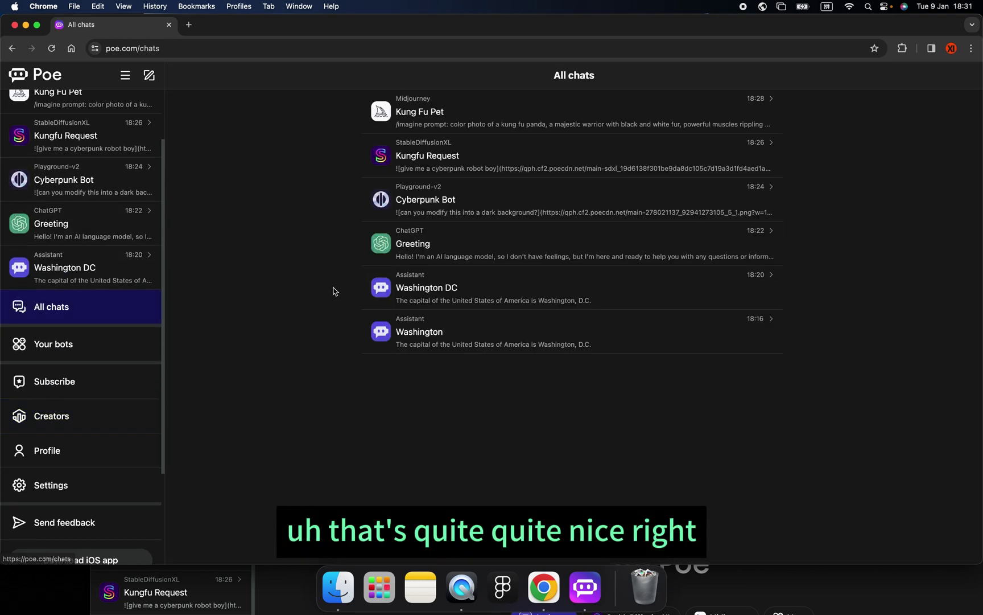
scroll(85, 281, up, 3)
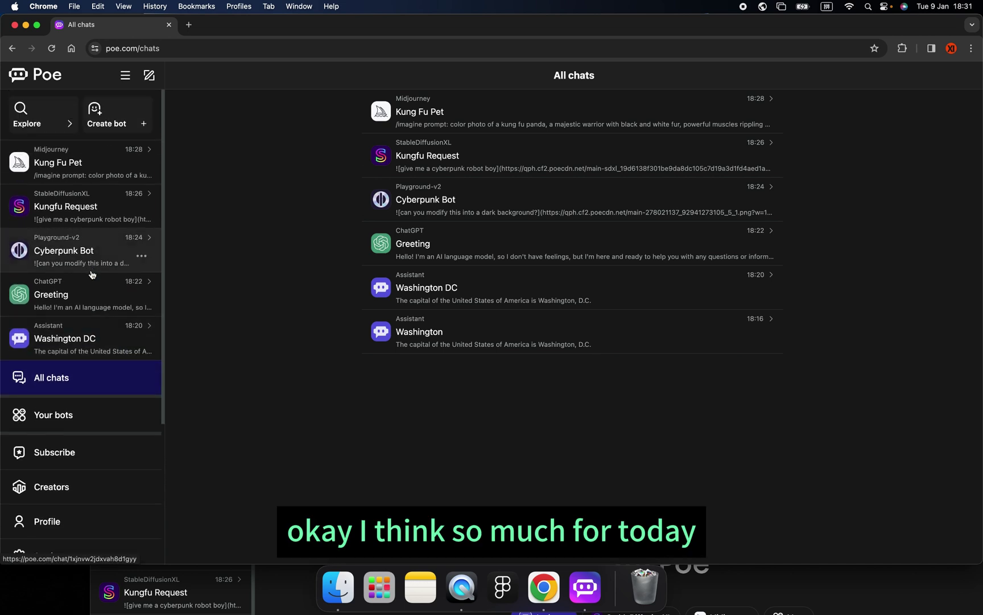
click(80, 307)
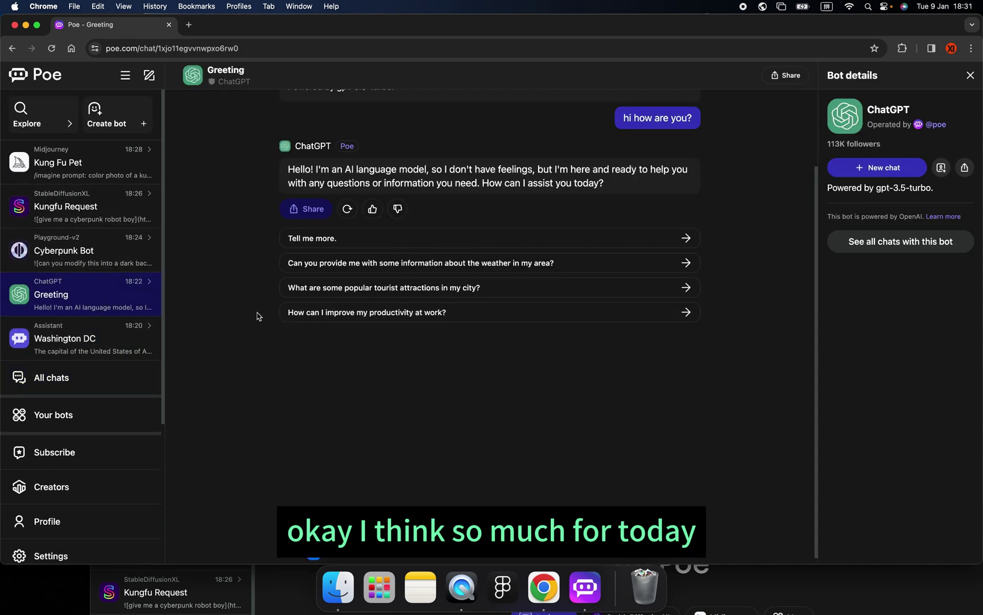